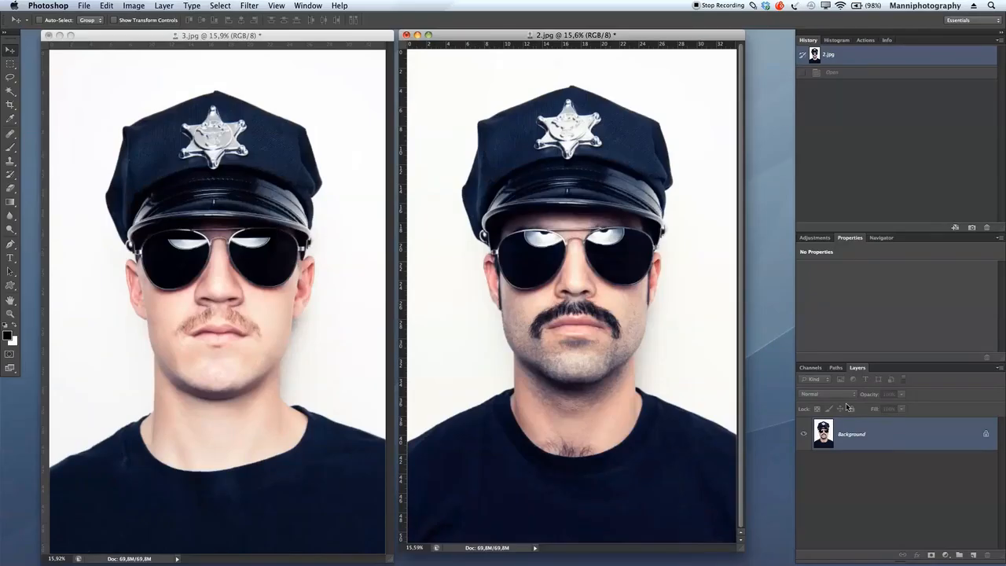
- Copy the 2.jpg photo into 3.jpg as a new layer and show 3.jpg alone in full-screen mode
drag(857, 433, 881, 433)
drag(890, 392, 234, 274)
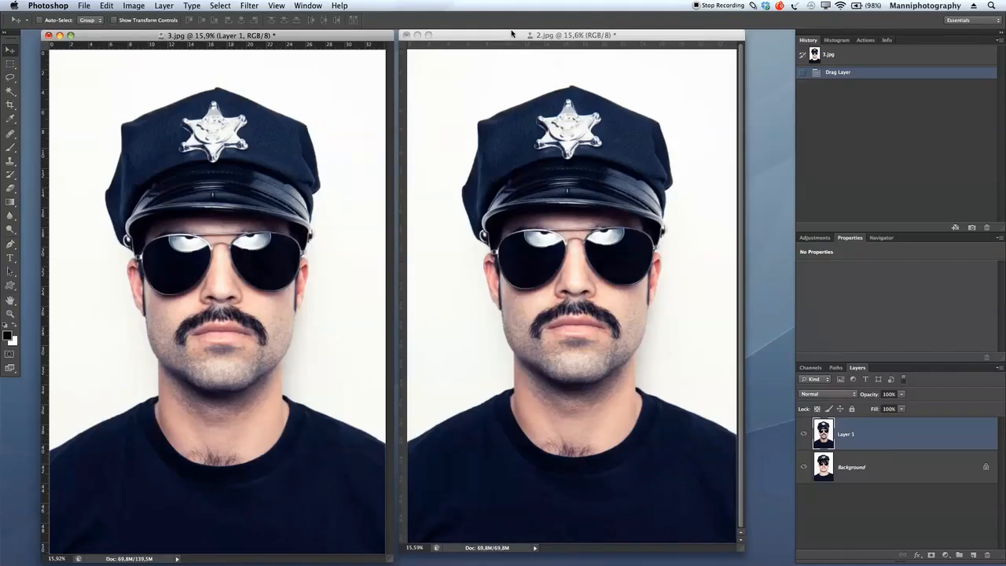
click(515, 36)
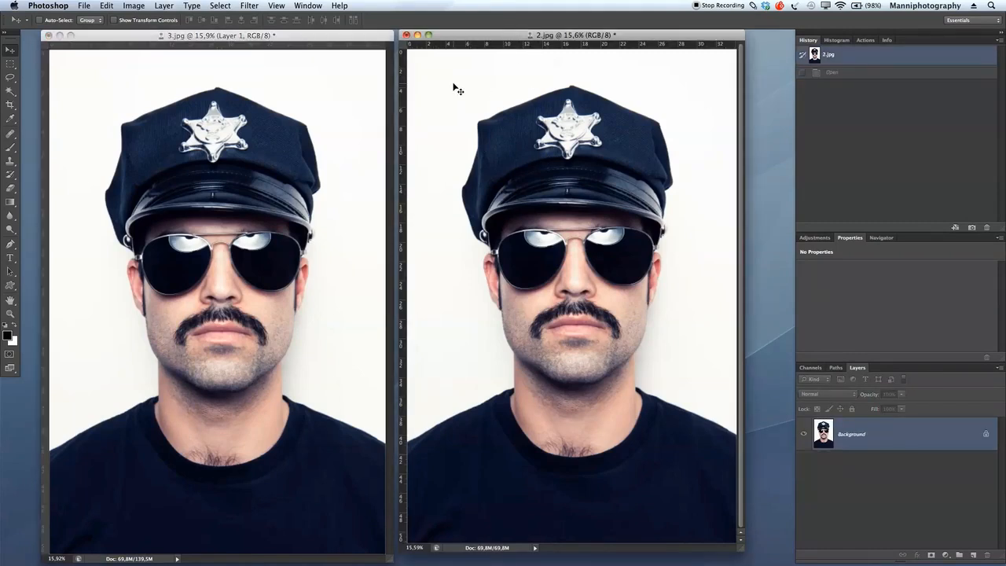
click(418, 36)
key(f)
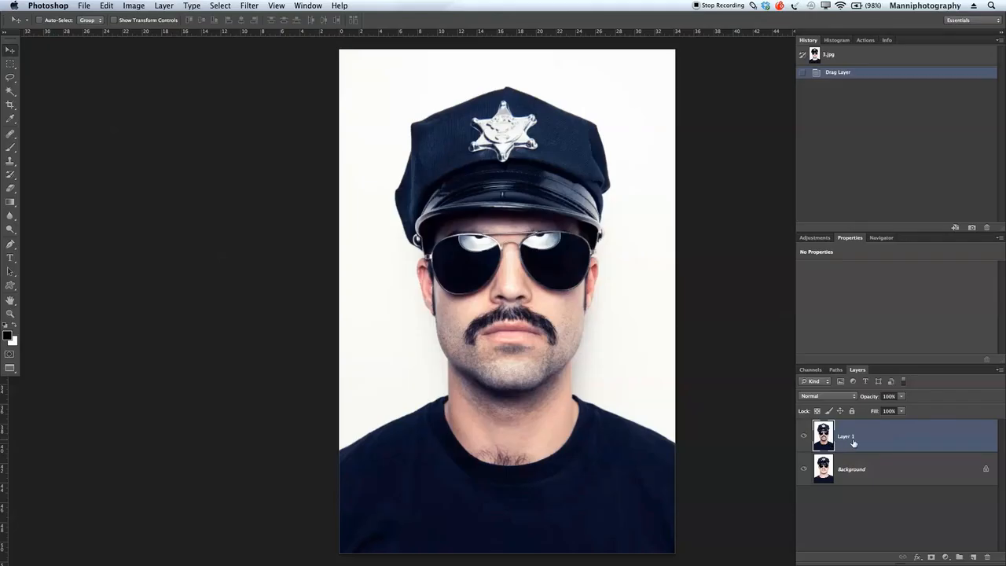
- Rename the upper layer to Layer 2 and convert the Background into a normal layer named Layer 1
double_click(848, 438)
click(853, 473)
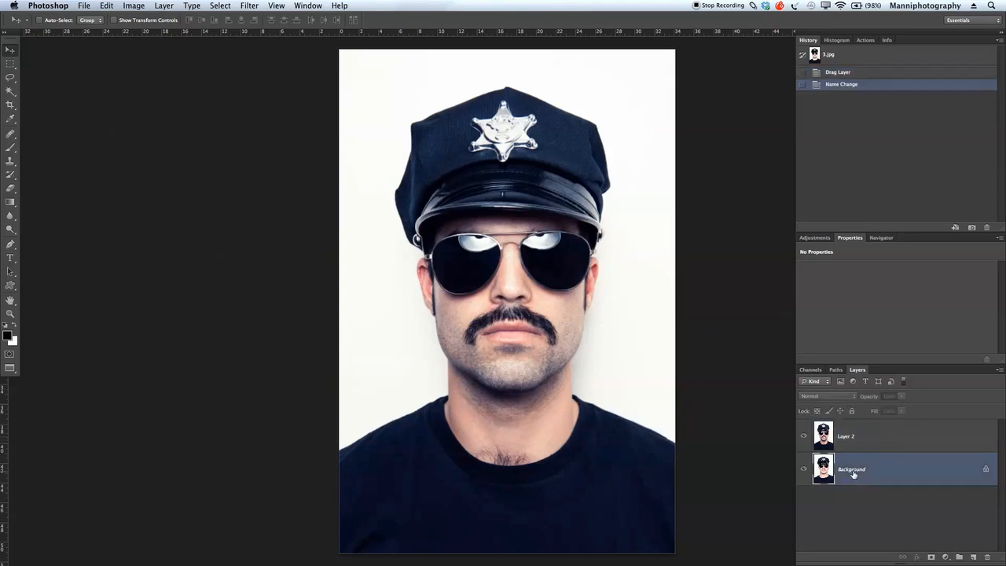
double_click(854, 472)
click(329, 117)
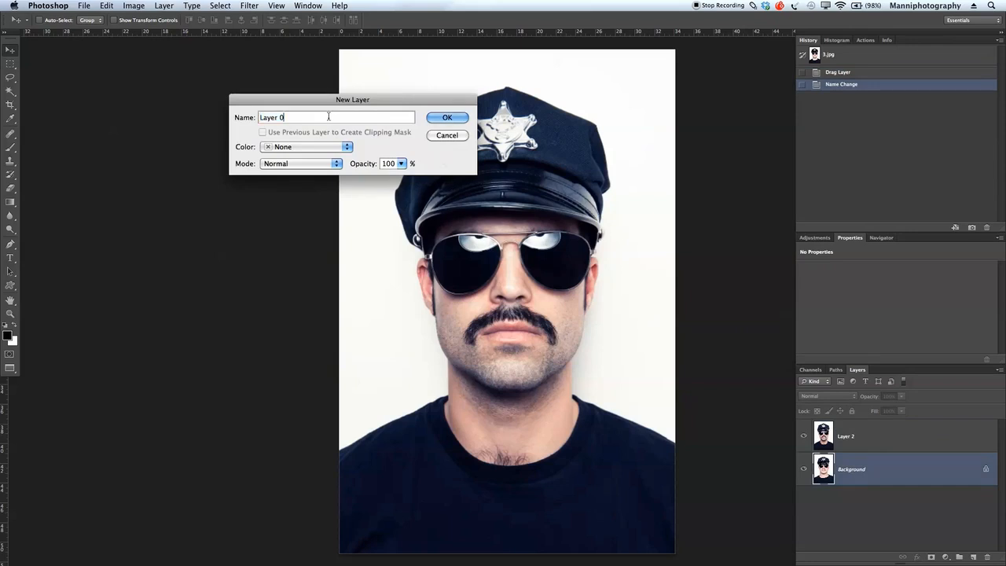
key(BackSpace)
text(1)
click(447, 118)
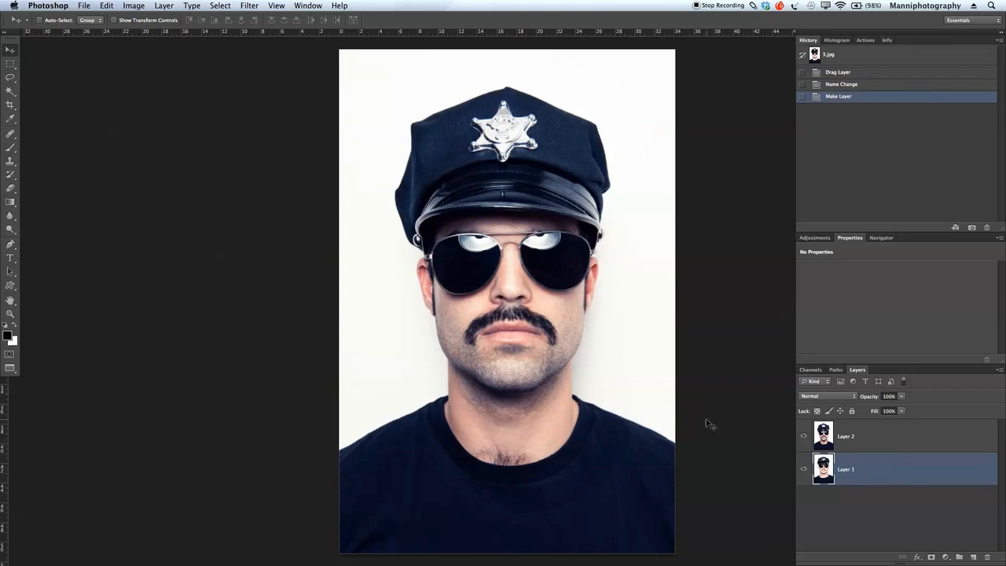
- Lower Layer 2's opacity to 25% and move it so its mustache lines up with the mouth on Layer 1
click(858, 437)
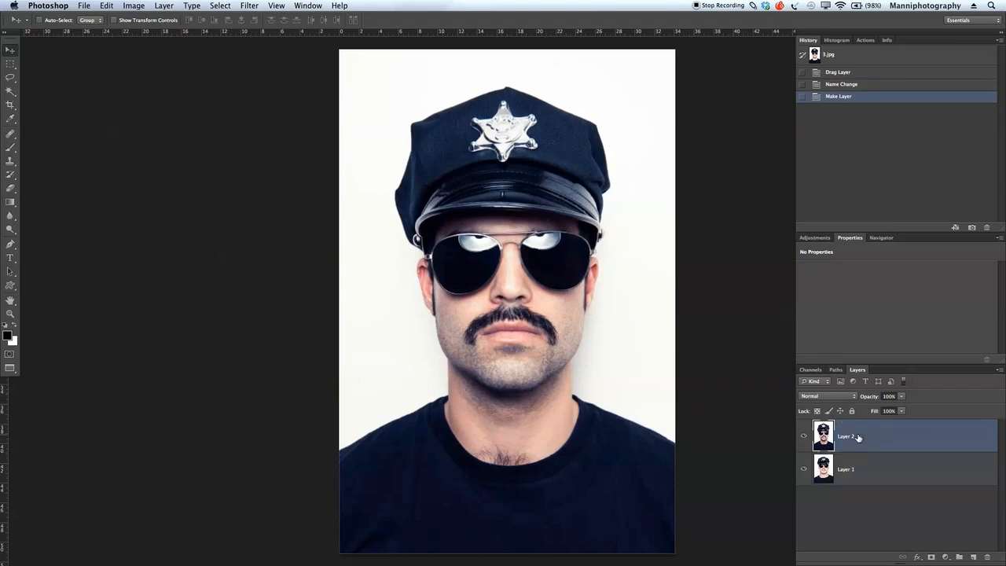
drag(870, 399, 824, 395)
key(z)
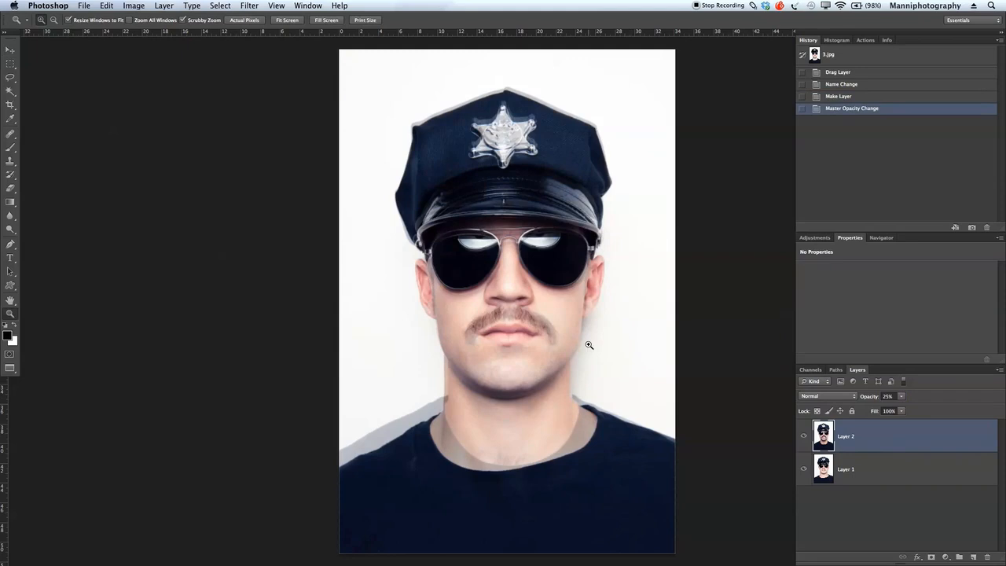
mouse_move(522, 330)
mouse_down()
mouse_move(561, 328)
mouse_move(510, 340)
mouse_up()
key(v)
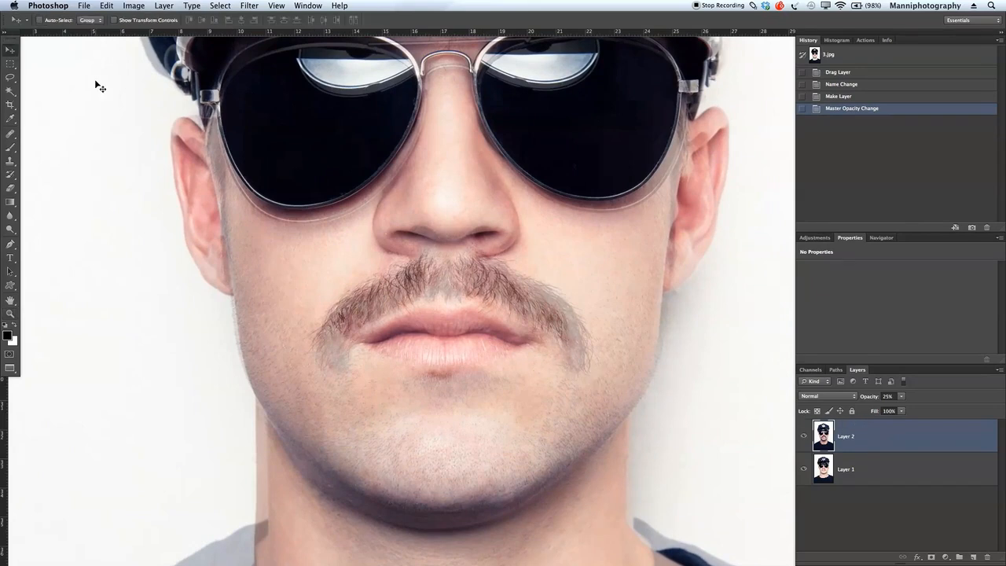
mouse_move(541, 330)
mouse_down()
mouse_move(499, 313)
mouse_move(528, 327)
mouse_up()
drag(475, 255, 476, 260)
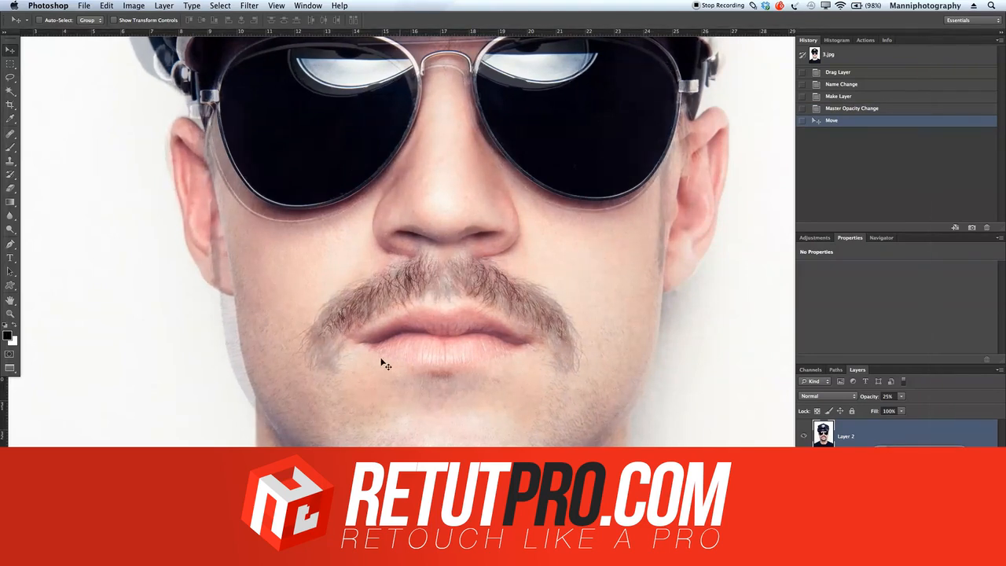
drag(500, 345, 511, 344)
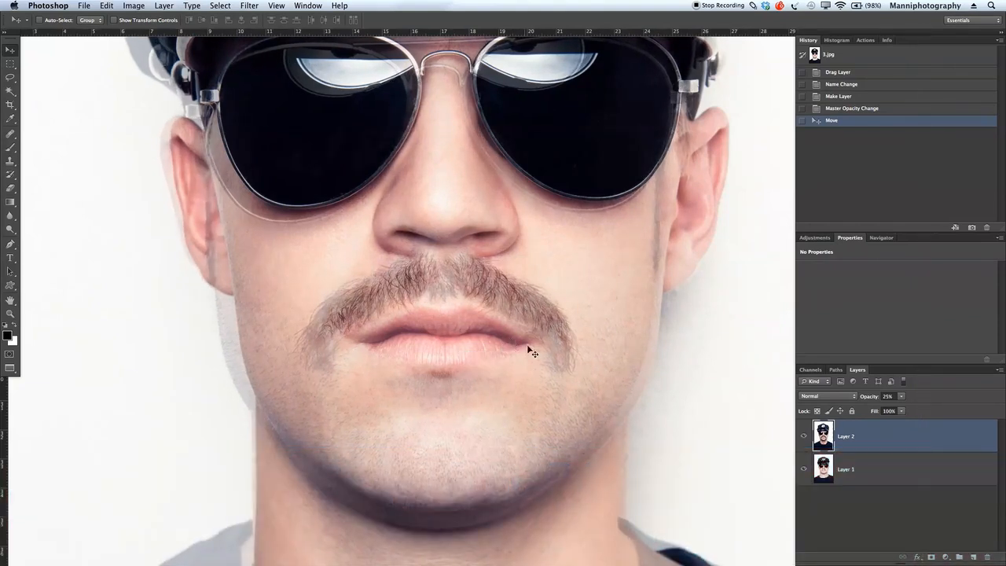
- Raise Layer 2's opacity to 99% and draw a loose Lasso selection around the mustache, following the upper lip
drag(870, 398, 995, 408)
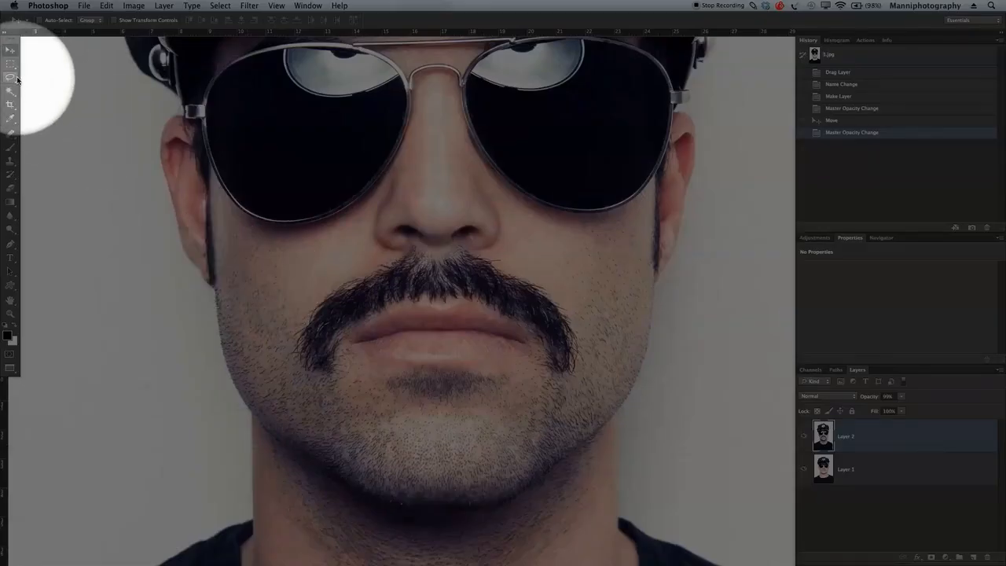
click(9, 78)
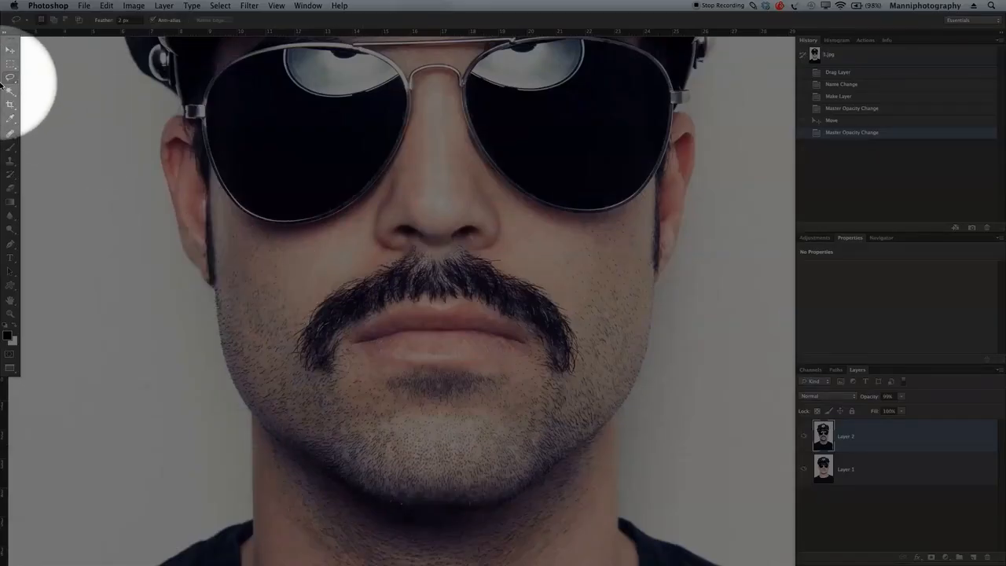
click(55, 76)
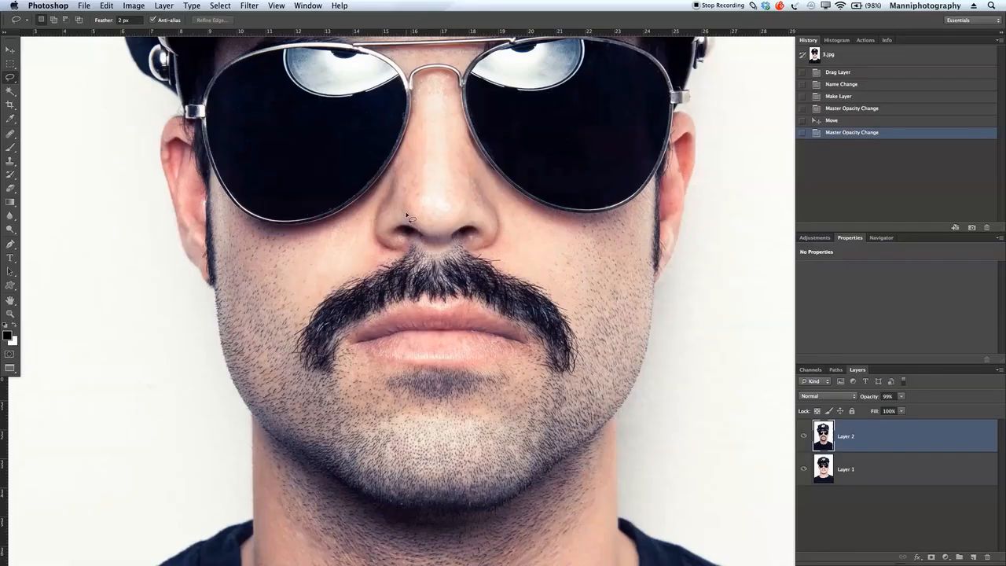
drag(350, 268, 311, 300)
mouse_move(582, 390)
mouse_down()
mouse_move(604, 347)
mouse_move(542, 275)
mouse_move(474, 238)
mouse_move(432, 238)
mouse_up()
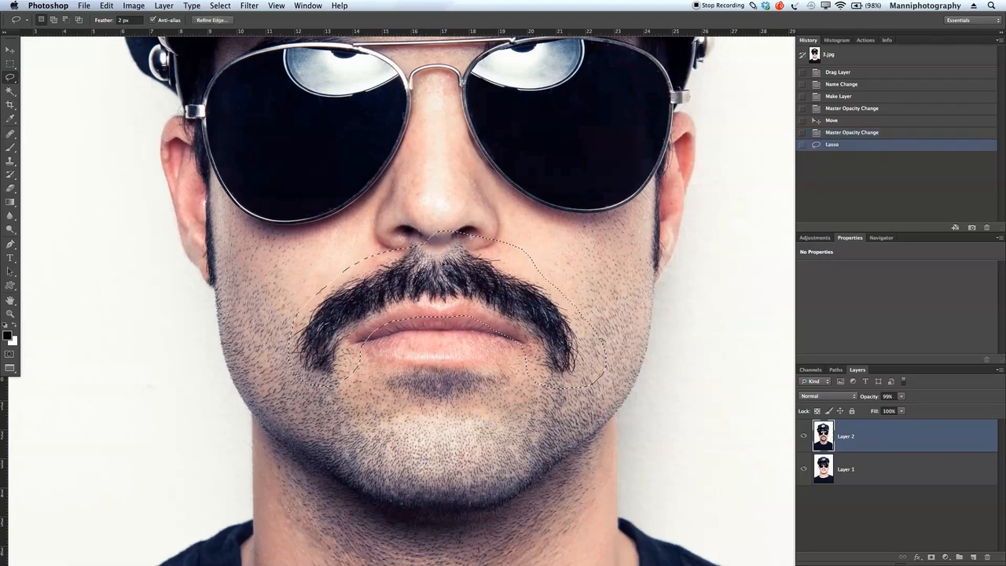
- Add a layer mask to Layer 2 from the mustache selection
click(842, 435)
click(931, 557)
click(932, 557)
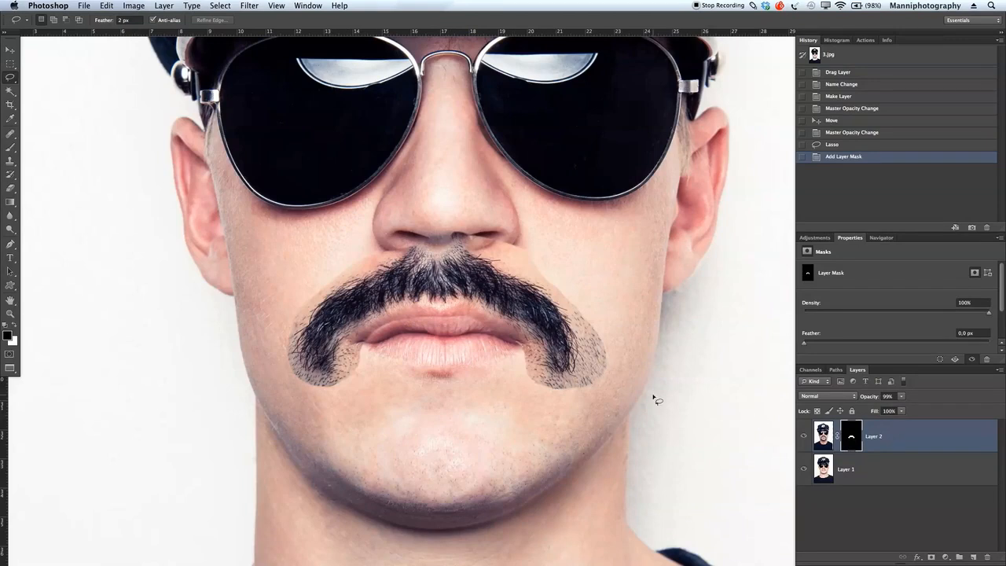
- Nudge the masked mustache slightly to fit it between the nose and upper lip
key(z)
drag(451, 383, 492, 379)
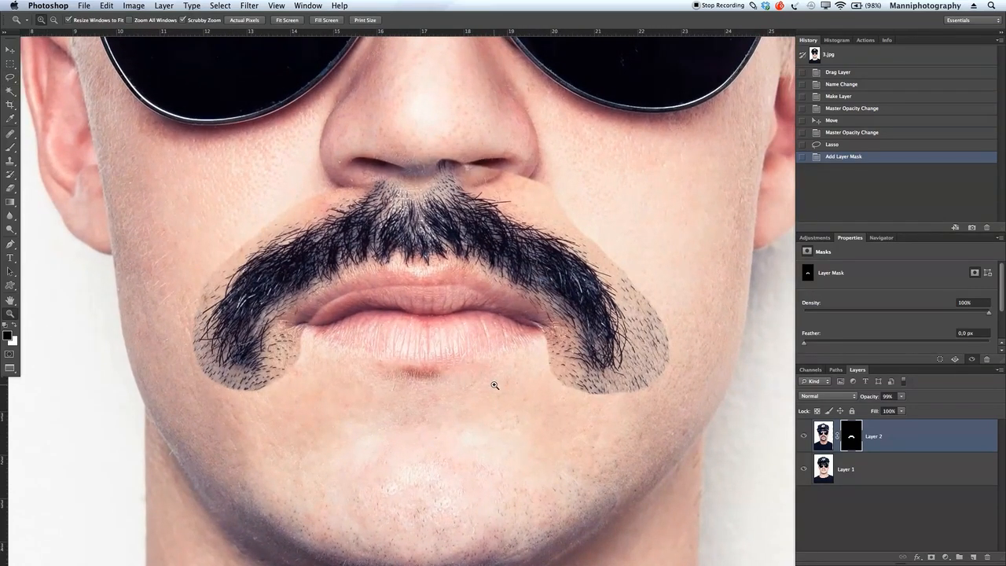
key(v)
mouse_move(430, 269)
mouse_down()
mouse_move(436, 306)
mouse_move(435, 271)
mouse_up()
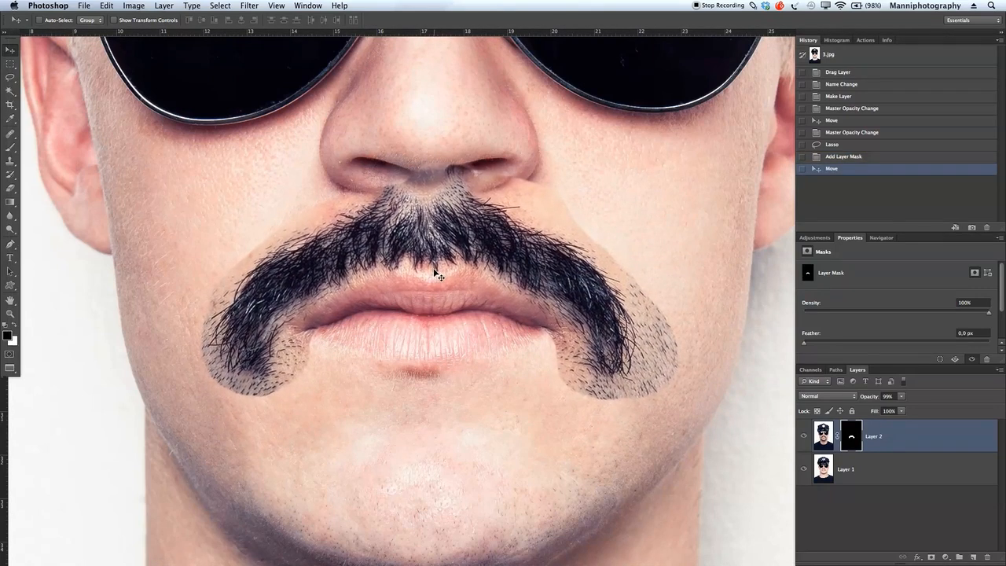
- Rotate the mustache layer by 0.71 degrees with Free Transform and apply it
key(super+t)
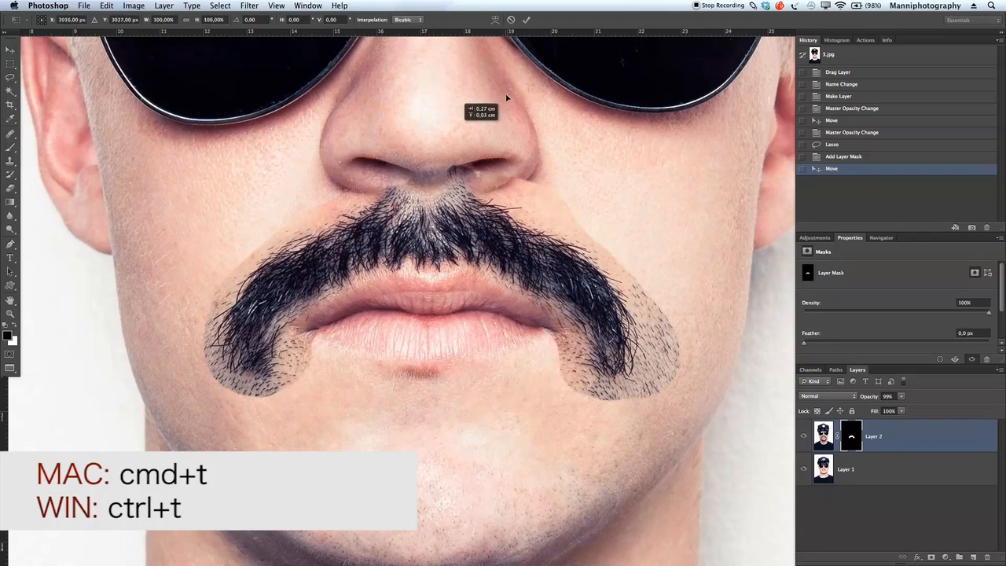
key(Escape)
key(z)
drag(555, 185, 507, 281)
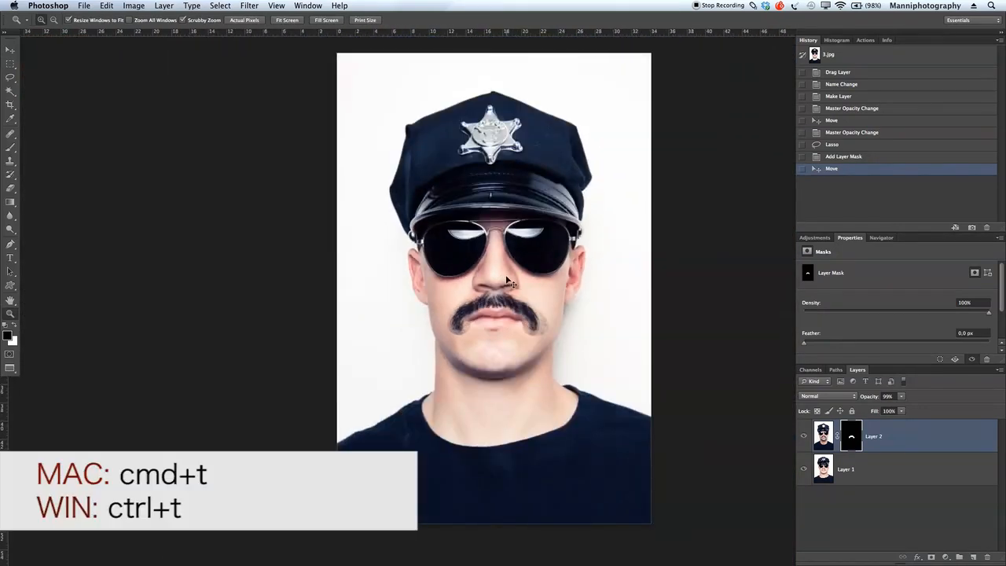
key(ctrl+t)
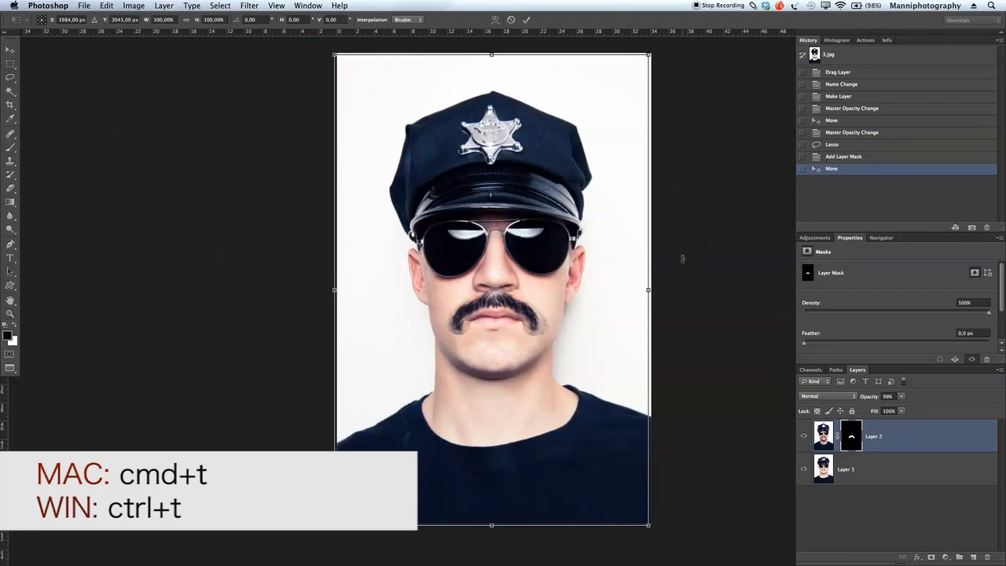
drag(683, 254, 684, 257)
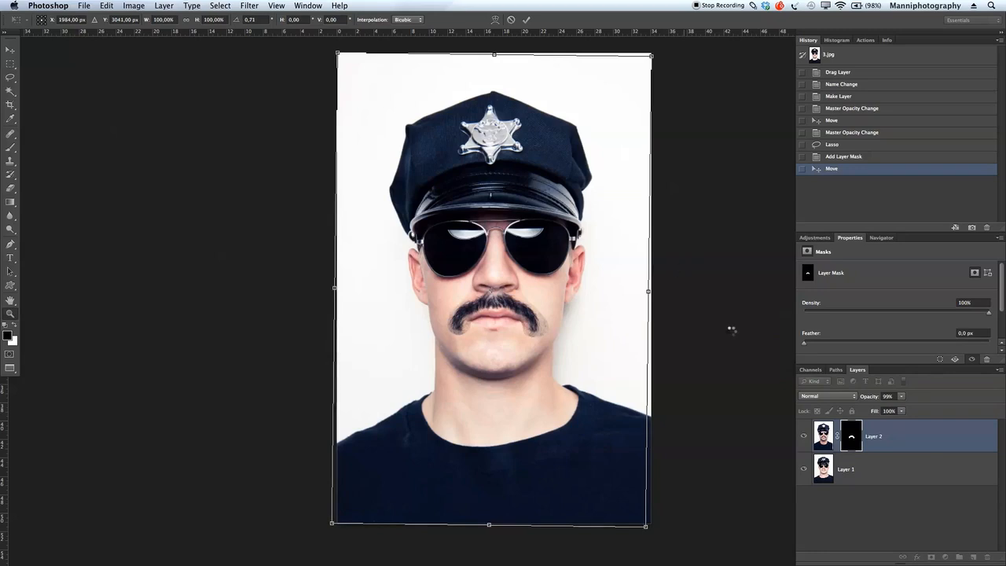
key(Return)
- Fine-tune the rotated mustache's position above the upper lip and set Layer 2's opacity to 100%
key(z)
drag(530, 316, 588, 322)
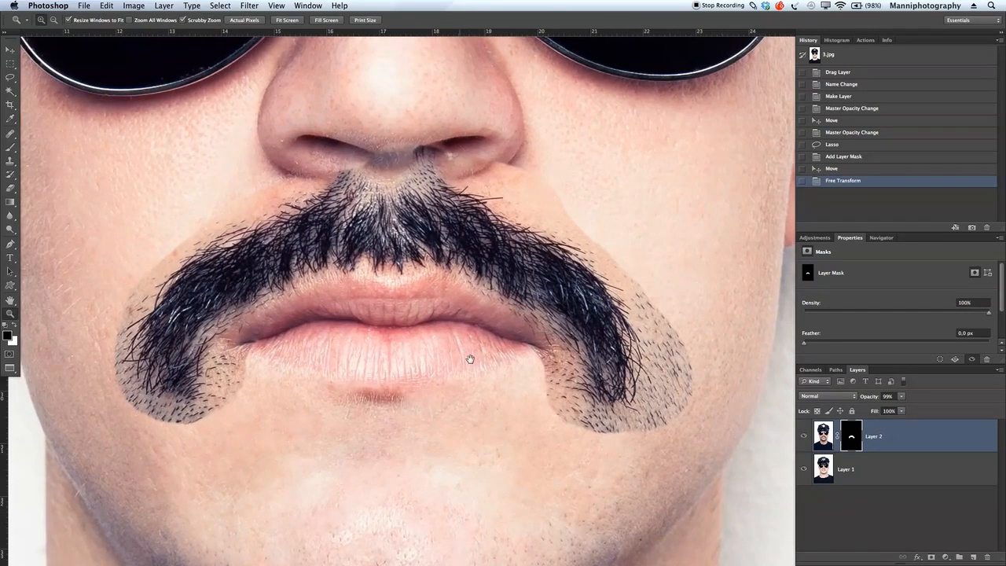
drag(469, 359, 481, 361)
key(v)
drag(433, 262, 428, 266)
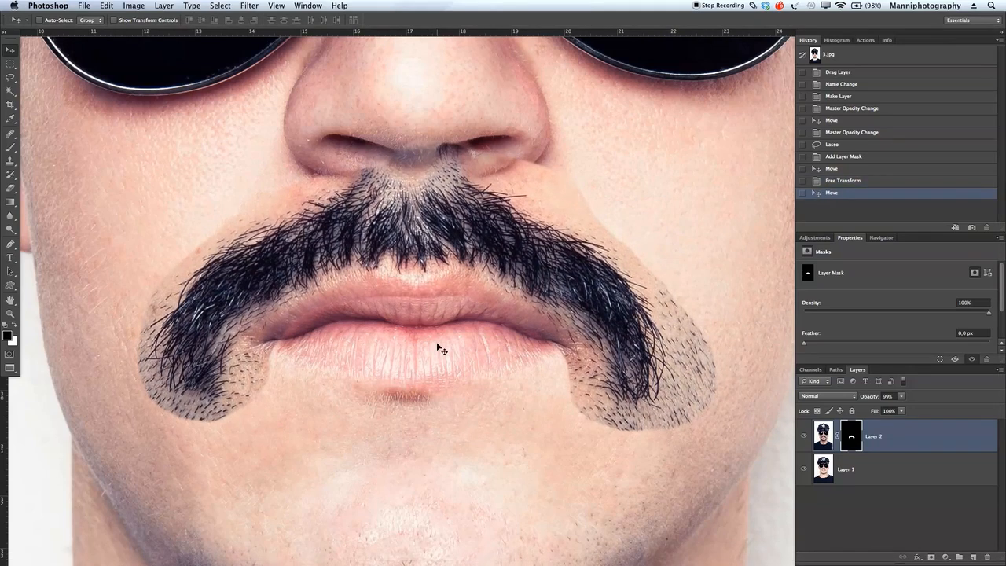
drag(876, 401, 851, 396)
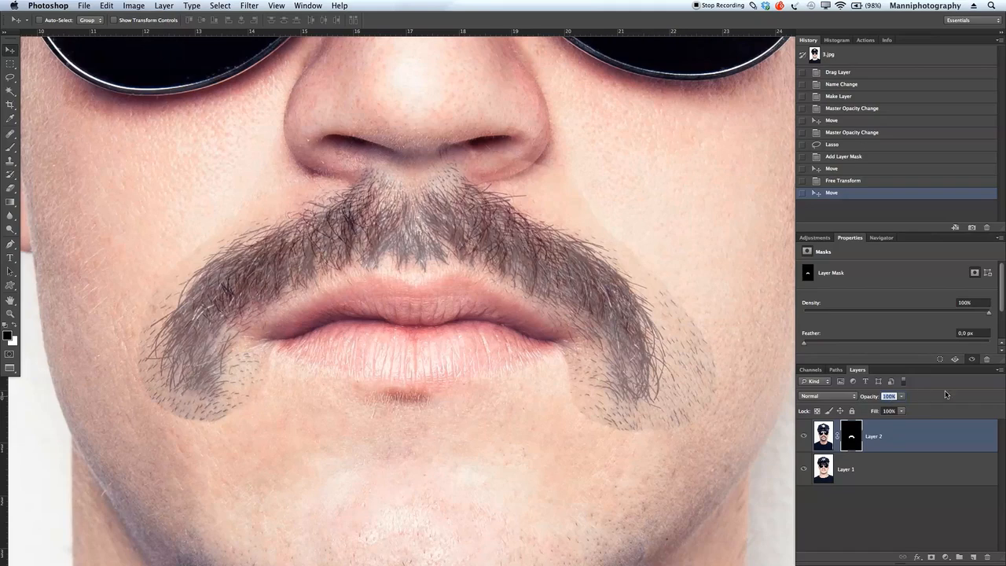
key(Return)
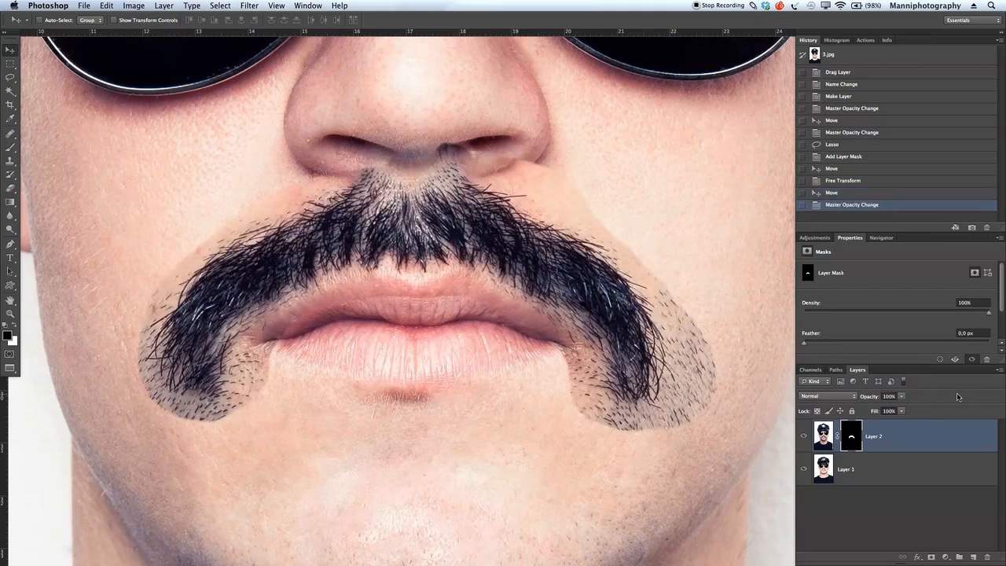
- Target Layer 2's mask and prepare the Brush tool with a white foreground color and a 90 px tip
click(848, 428)
click(11, 148)
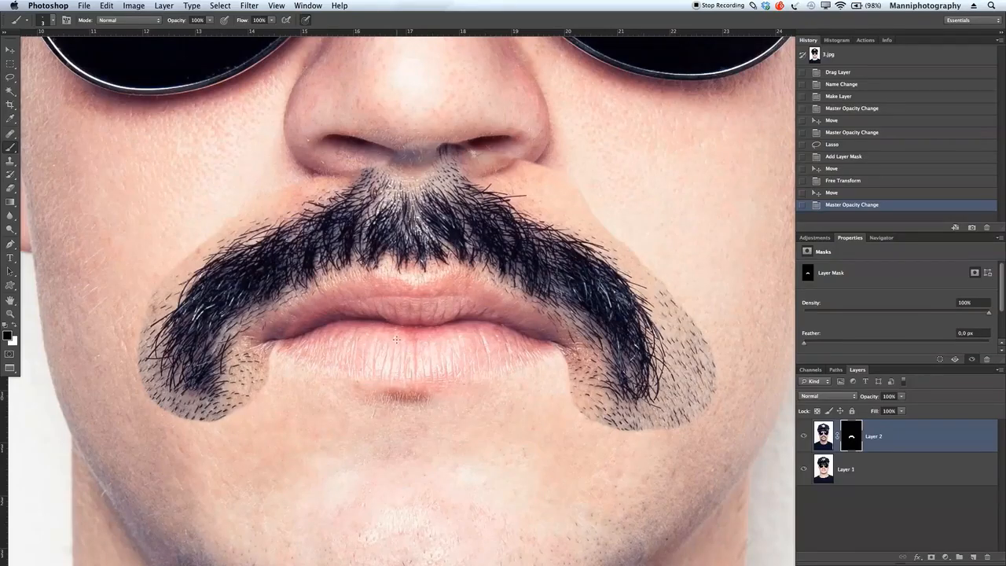
click(14, 328)
key(bracketright)
key(bracketright)
key(bracketright)
key(bracketright)
key(bracketright)
key(bracketright)
mouse_move(351, 385)
mouse_down()
mouse_move(385, 389)
mouse_move(377, 337)
mouse_move(404, 326)
mouse_up()
mouse_move(388, 505)
mouse_down()
mouse_move(386, 395)
mouse_move(354, 384)
mouse_move(374, 371)
mouse_up()
key(bracketleft)
key(bracketleft)
key(bracketleft)
key(bracketleft)
key(bracketleft)
key(bracketleft)
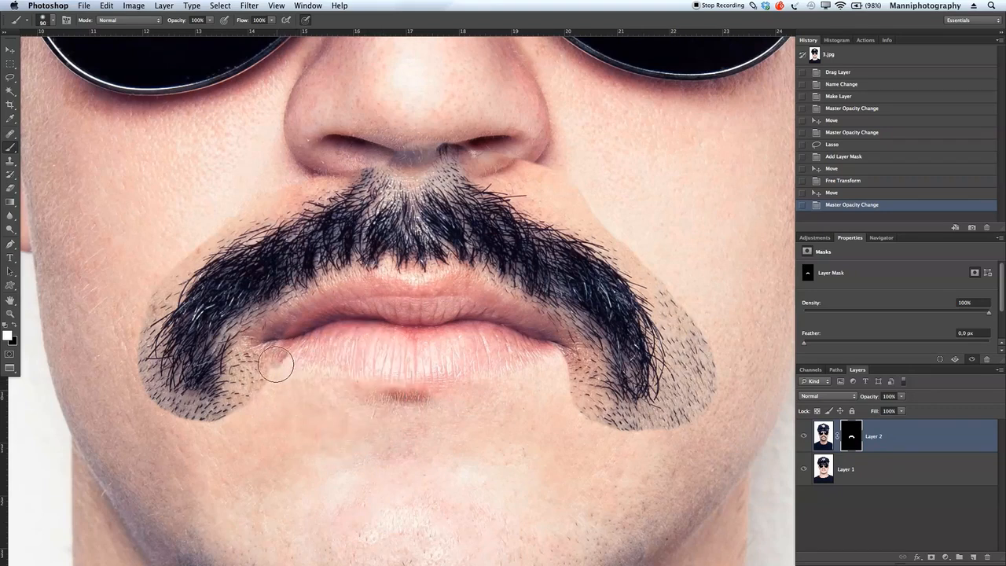
- Paint white on the mask beside the mouth corner to reveal a little more of Layer 2
click(275, 359)
key(x)
key(x)
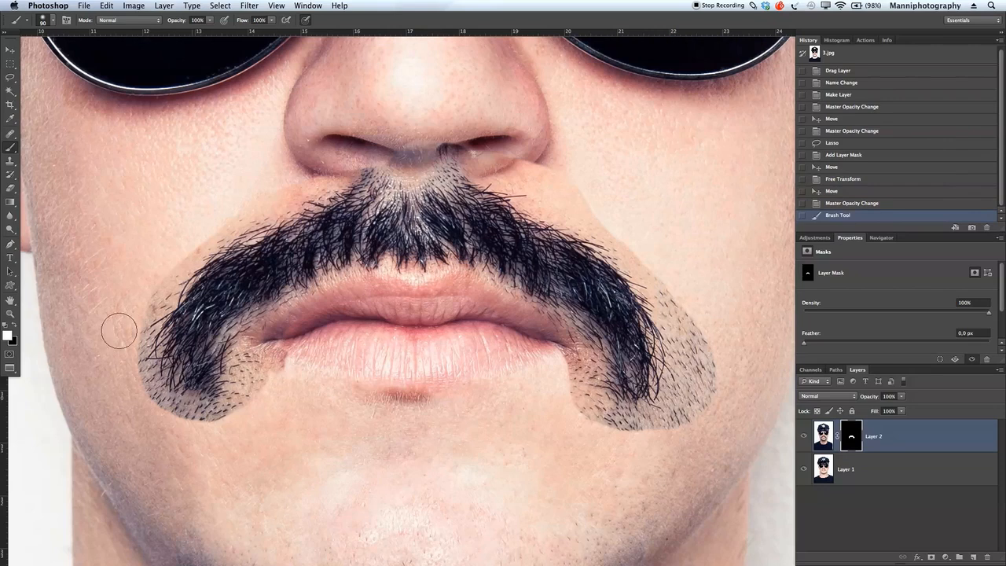
- Switch the foreground color to black and paint on the mask around the lips to hide Layer 2 there
key(x)
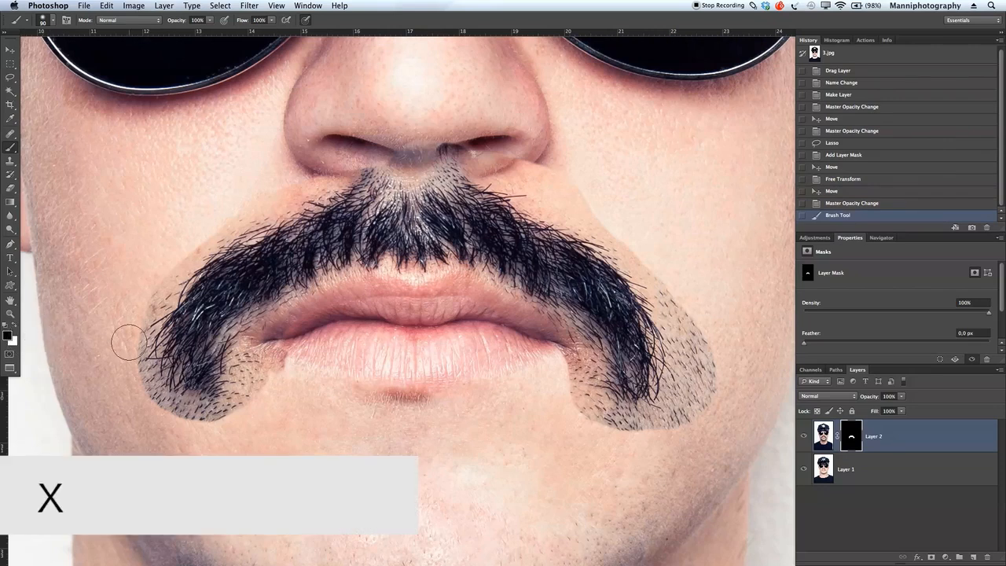
mouse_move(254, 335)
mouse_down()
mouse_move(282, 350)
mouse_move(272, 368)
mouse_move(270, 344)
mouse_move(262, 370)
mouse_move(256, 357)
mouse_move(327, 306)
mouse_move(384, 297)
mouse_move(403, 306)
mouse_move(425, 286)
mouse_move(418, 295)
mouse_move(460, 285)
mouse_move(442, 293)
mouse_move(492, 297)
mouse_move(536, 350)
mouse_up()
mouse_move(411, 374)
mouse_down()
mouse_move(430, 374)
mouse_move(423, 325)
mouse_up()
- Paint black on Layer 2's mask along the upper lip at 80% brush opacity with a 70 px tip
key(z)
drag(358, 332, 371, 324)
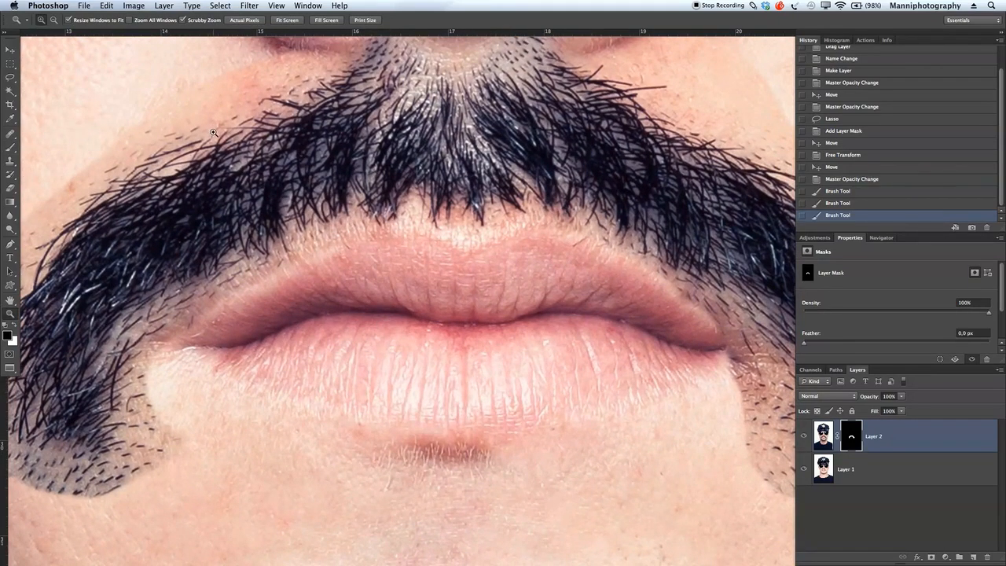
key(b)
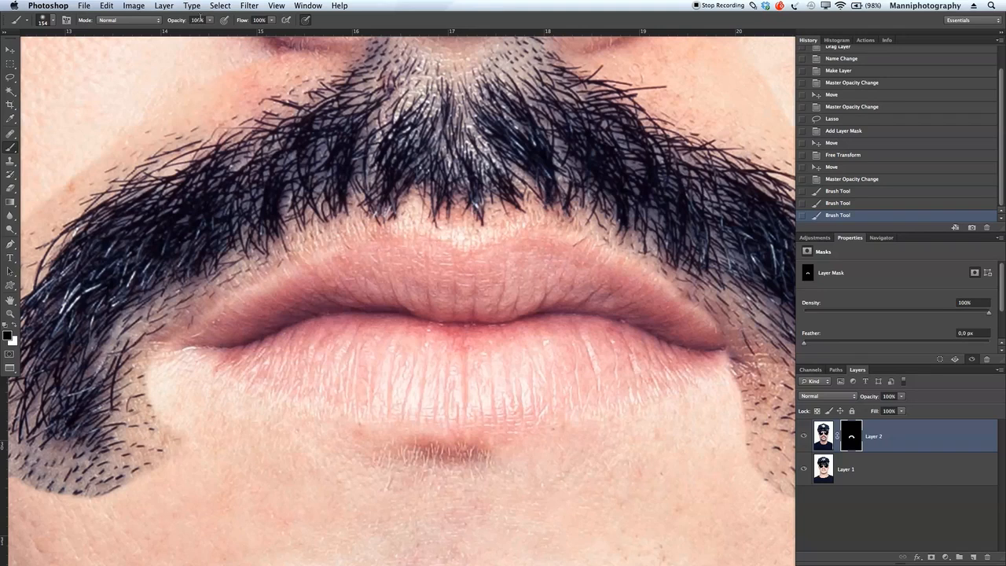
key(bracketleft)
key(bracketleft)
key(bracketleft)
key(bracketleft)
mouse_move(264, 292)
mouse_down()
mouse_move(176, 346)
mouse_move(223, 319)
mouse_move(369, 278)
mouse_move(418, 293)
mouse_move(410, 302)
mouse_move(436, 283)
mouse_up()
key(bracketleft)
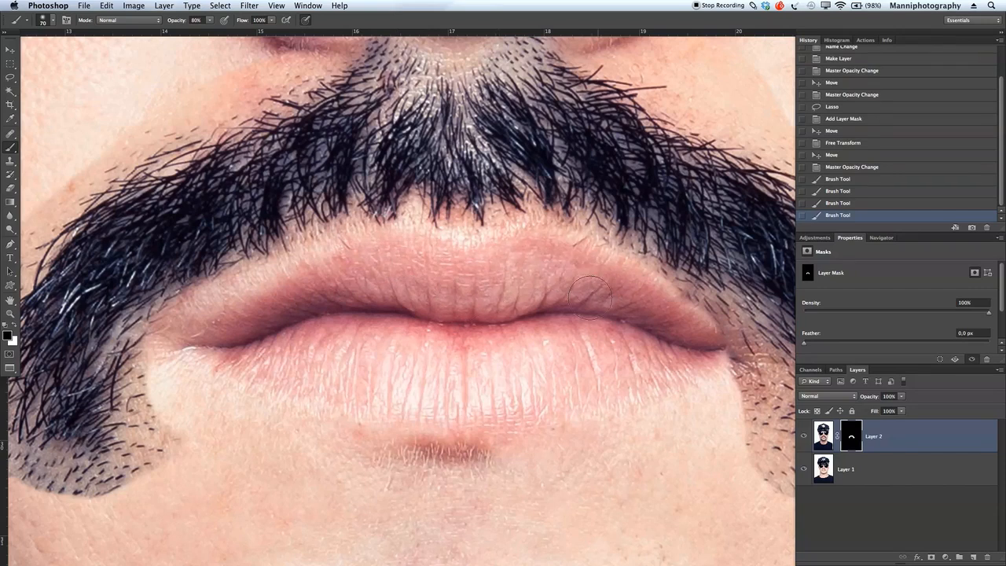
click(619, 319)
- Fade out the stubble between the right mouth corner and the mustache's right end on the mask
mouse_move(606, 299)
mouse_down()
mouse_move(449, 287)
mouse_move(437, 275)
mouse_up()
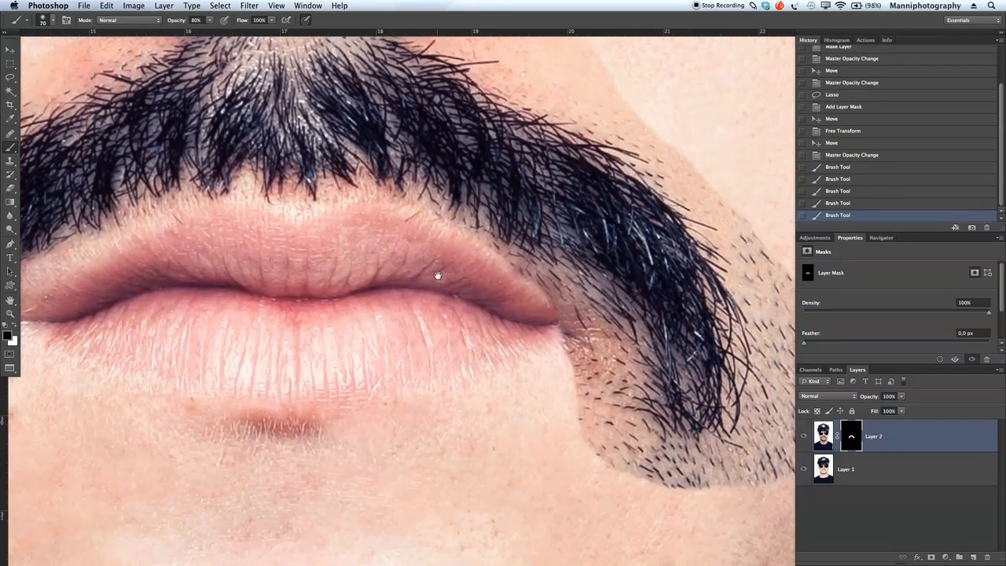
drag(515, 281, 454, 290)
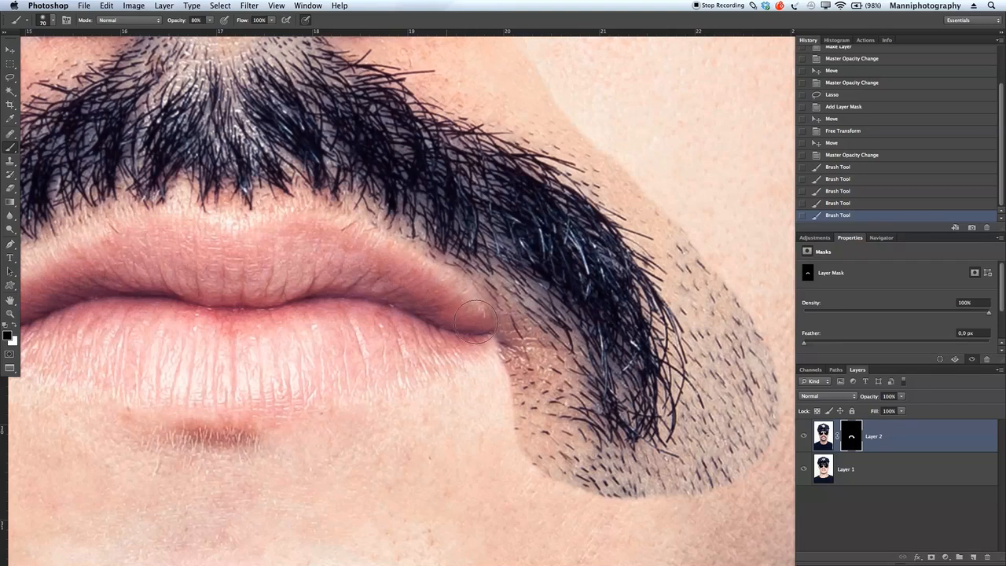
mouse_move(483, 322)
mouse_down()
mouse_move(510, 347)
mouse_move(507, 339)
mouse_move(514, 391)
mouse_move(540, 436)
mouse_move(534, 389)
mouse_move(543, 393)
mouse_move(543, 381)
mouse_move(506, 348)
mouse_move(552, 460)
mouse_move(606, 487)
mouse_up()
scroll(605, 487, down, 5)
scroll(606, 487, right, 5)
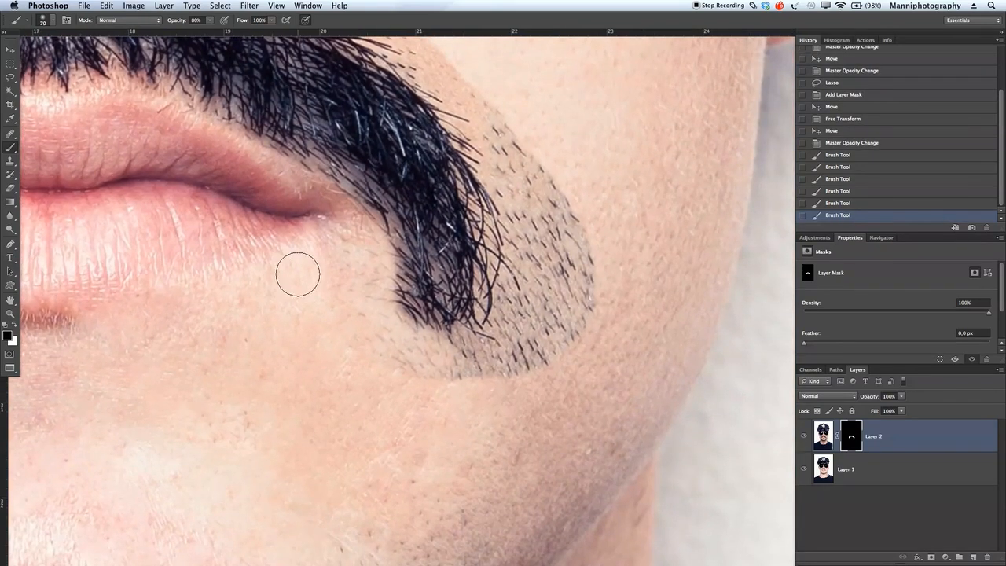
- Set the brush opacity to 100% and mask out the stubble left inside and below the mustache's right end with smaller tips
key(0)
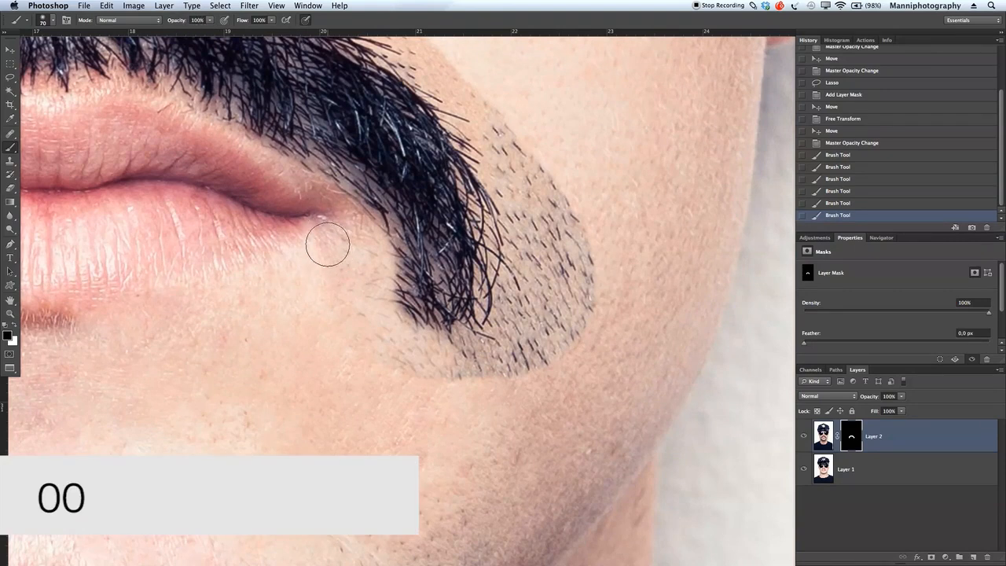
key([)
drag(369, 272, 345, 278)
key([)
key([)
mouse_move(386, 335)
mouse_down()
mouse_move(440, 361)
mouse_move(464, 363)
mouse_move(460, 355)
mouse_move(485, 366)
mouse_up()
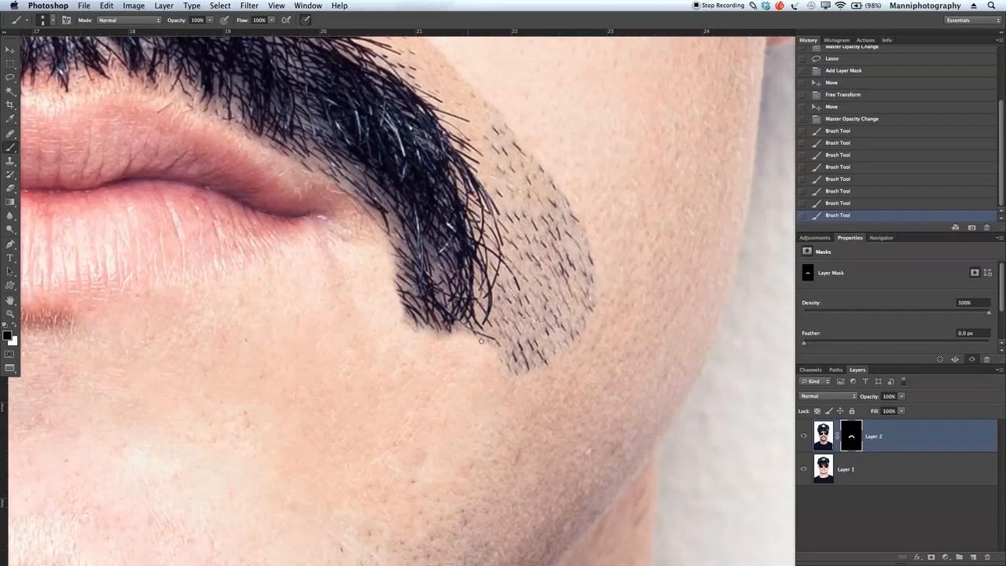
click(509, 373)
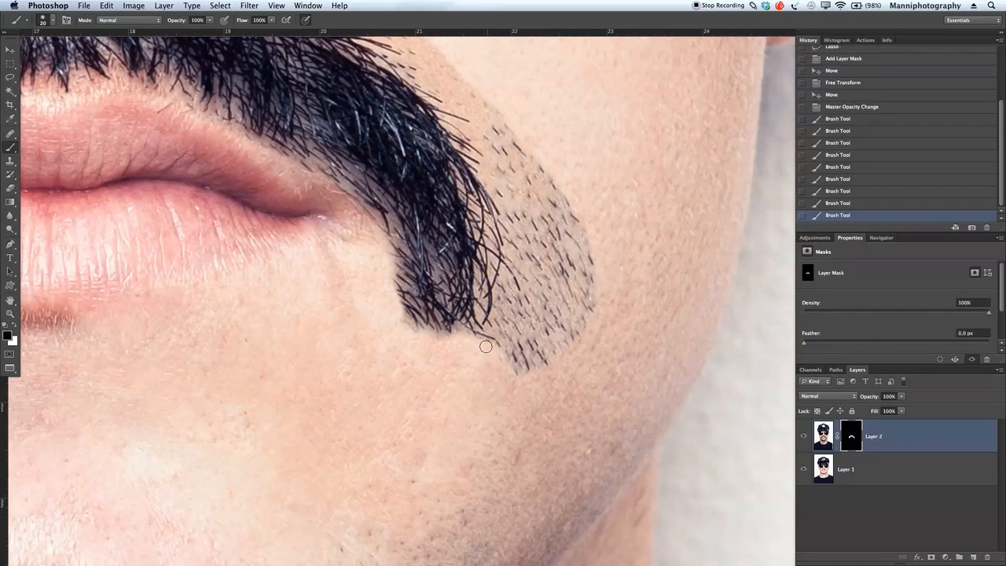
drag(511, 346, 496, 307)
- Mask out the stubble patch on the cheek outside the mustache's right end, working around the outer hairs
key(bracketleft)
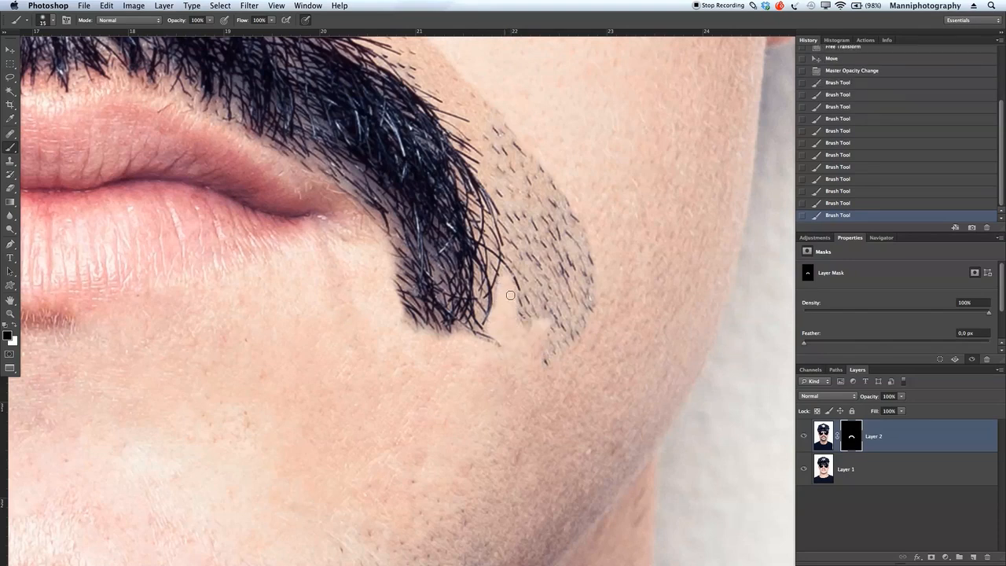
drag(560, 276, 542, 331)
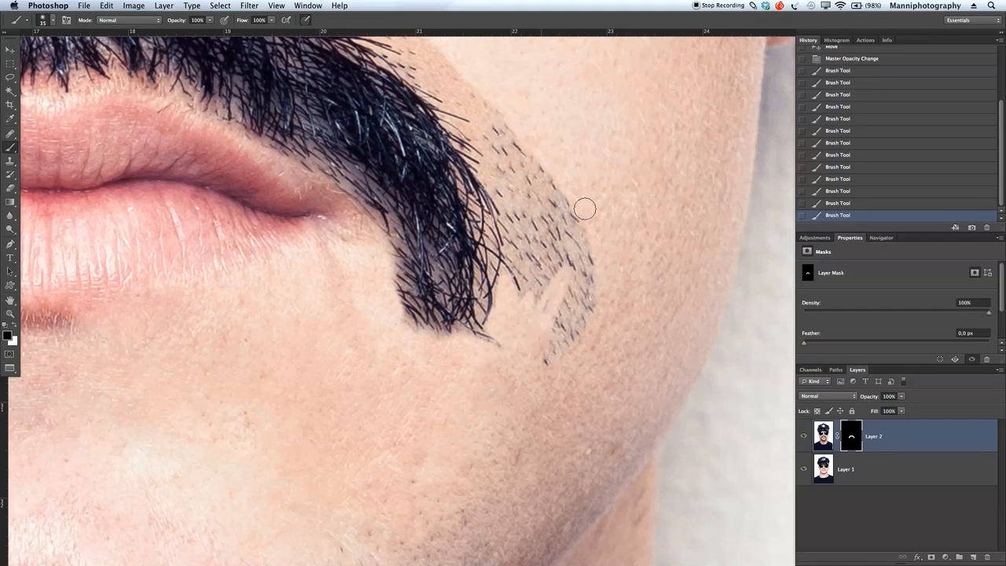
drag(585, 209, 541, 344)
drag(555, 178, 514, 265)
drag(606, 217, 587, 421)
key(bracketleft)
drag(511, 342, 491, 427)
key(bracketright)
key(bracketright)
mouse_move(509, 363)
mouse_down()
mouse_move(464, 339)
mouse_move(467, 327)
mouse_move(443, 324)
mouse_move(446, 286)
mouse_up()
- Clean the remaining Layer 2 skin from the cheek above the mustache's right half, varying the brush size around the hairs
key(bracketleft)
drag(479, 554, 442, 534)
drag(540, 365, 578, 475)
key(bracketright)
key(bracketright)
key(bracketright)
drag(309, 210, 271, 236)
mouse_move(317, 291)
mouse_down()
mouse_move(461, 384)
mouse_move(430, 368)
mouse_move(427, 389)
mouse_move(471, 418)
mouse_up()
key(bracketleft)
key(bracketleft)
key(bracketleft)
key(bracketleft)
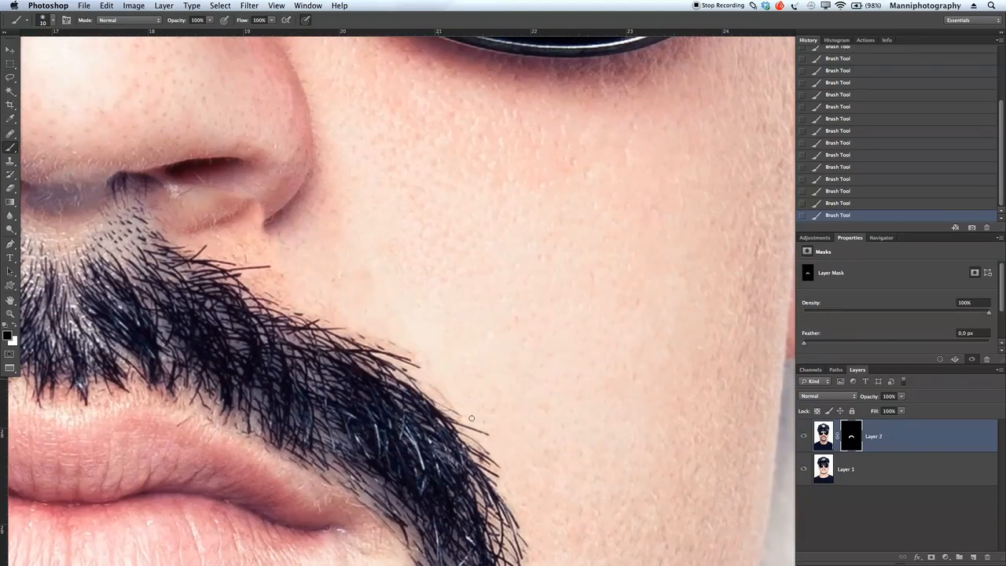
- Mask out the stubble and surplus Layer 2 skin below the right nostril with tips up to 40 px
drag(363, 330, 412, 351)
mouse_move(360, 337)
mouse_down()
mouse_move(349, 331)
mouse_move(485, 337)
mouse_up()
drag(358, 236, 380, 257)
key(bracketleft)
key(bracketleft)
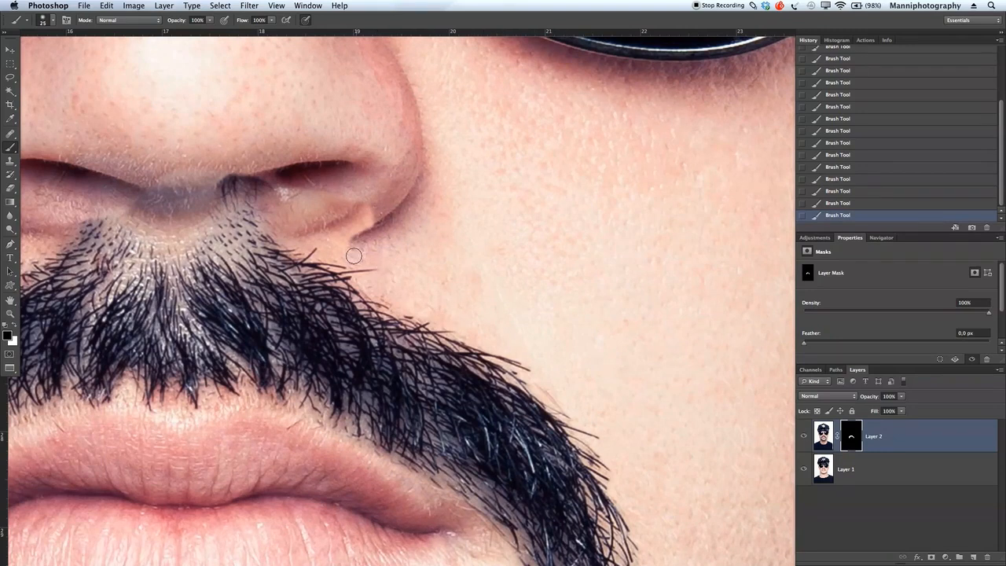
mouse_move(330, 253)
mouse_down()
mouse_move(344, 227)
mouse_move(371, 233)
mouse_move(341, 204)
mouse_move(236, 189)
mouse_move(225, 175)
mouse_up()
mouse_move(155, 187)
mouse_down()
mouse_move(147, 214)
mouse_move(213, 201)
mouse_move(202, 215)
mouse_move(262, 205)
mouse_move(236, 212)
mouse_move(249, 225)
mouse_move(322, 228)
mouse_up()
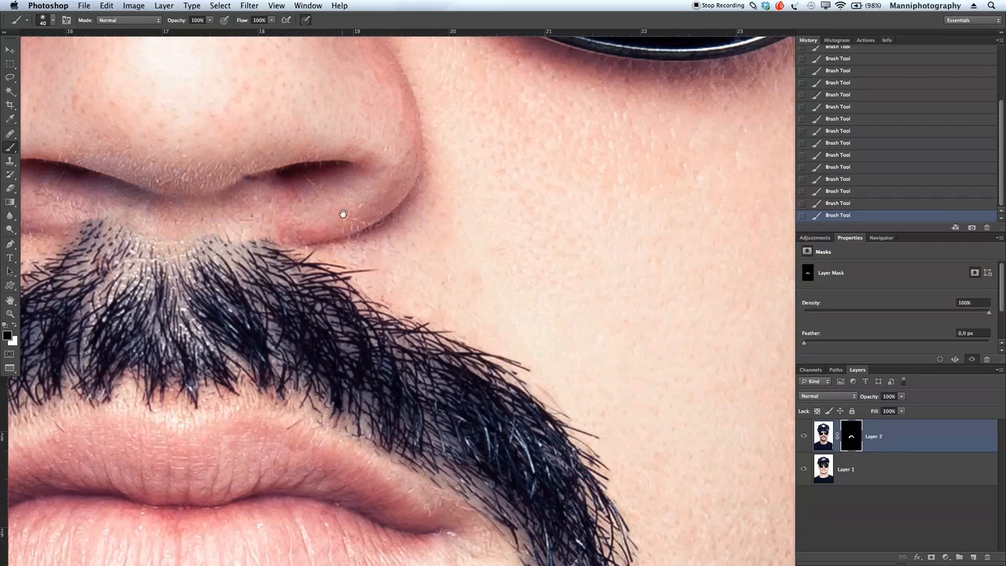
- Mask out the stubble below the left nostril and across the mustache's upper center with the 40 px brush
drag(381, 190, 583, 189)
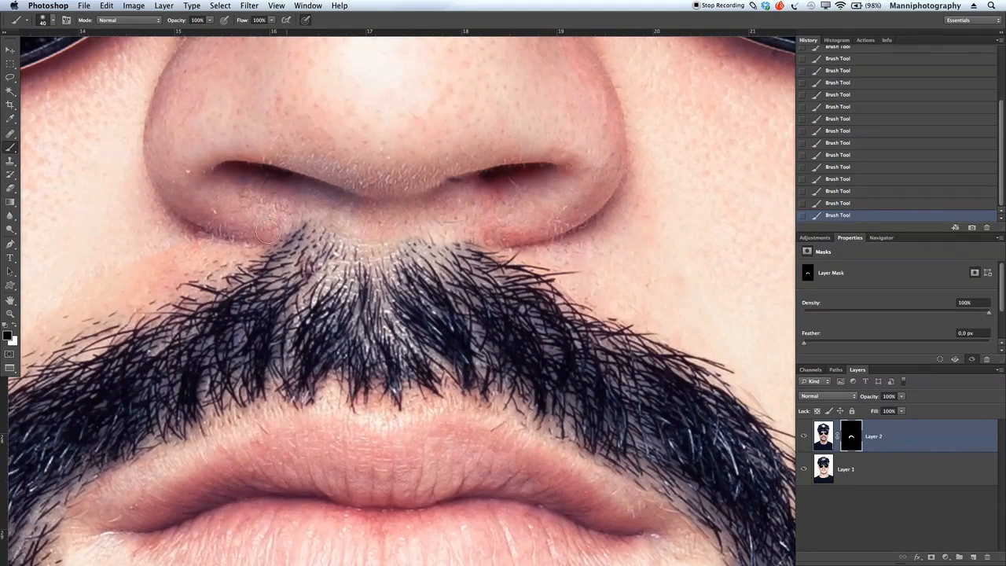
mouse_move(301, 216)
mouse_down()
mouse_move(269, 235)
mouse_move(344, 197)
mouse_up()
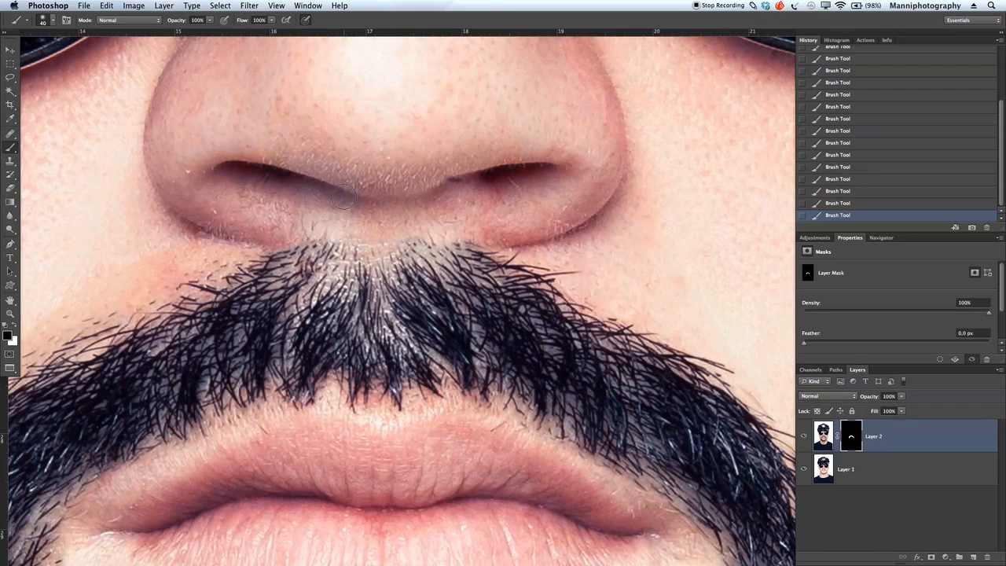
drag(327, 230, 525, 235)
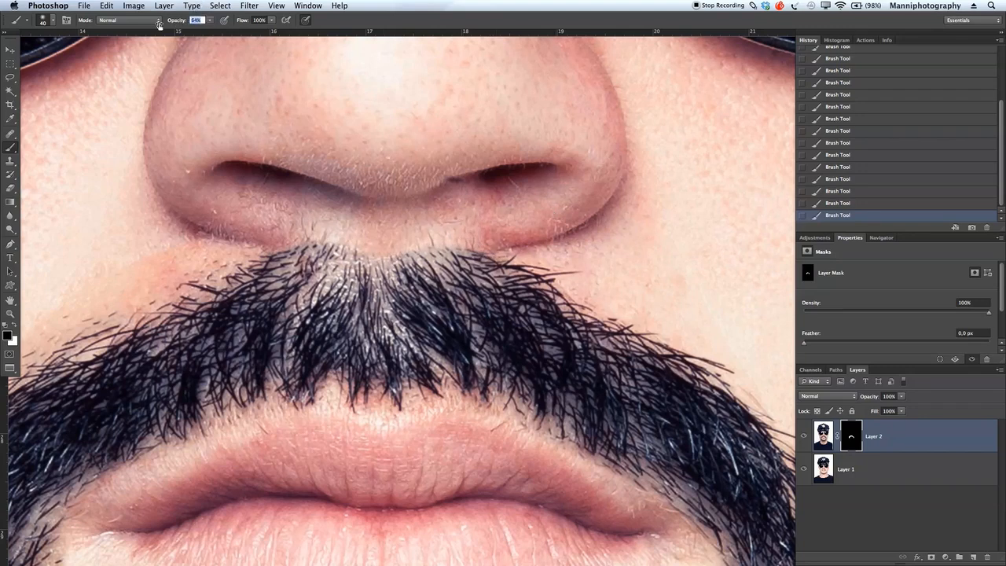
- Set the brush opacity to 45% and soften the mustache's upper center edge below the nose with tips of up to 125 px
text(45)
key(Return)
key(bracketright)
key(bracketright)
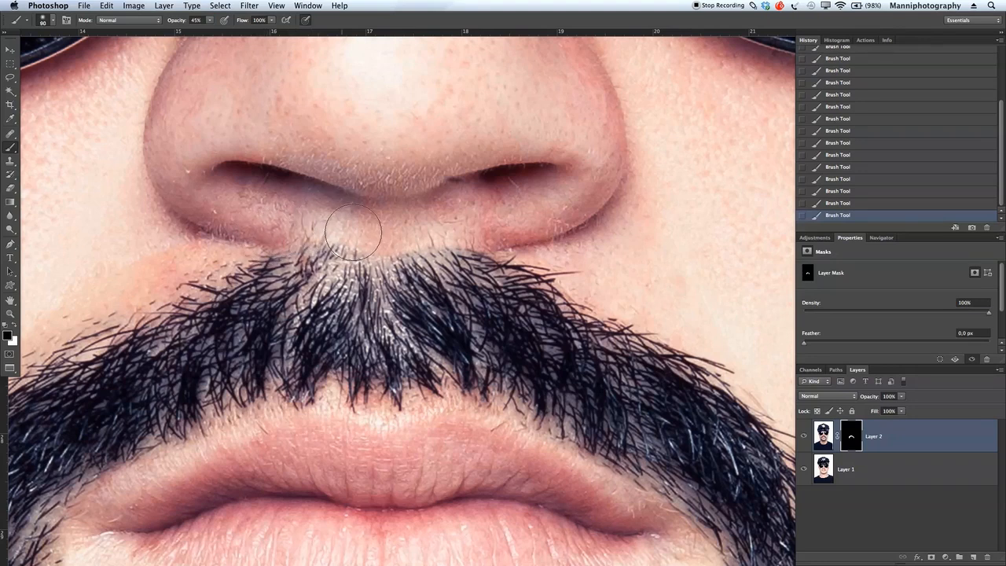
key(bracketright)
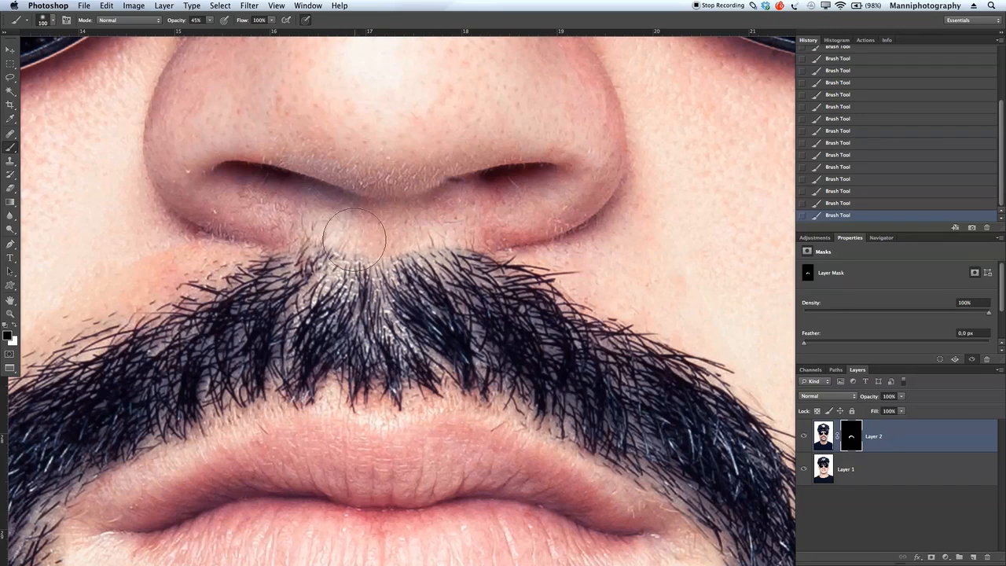
key(bracketright)
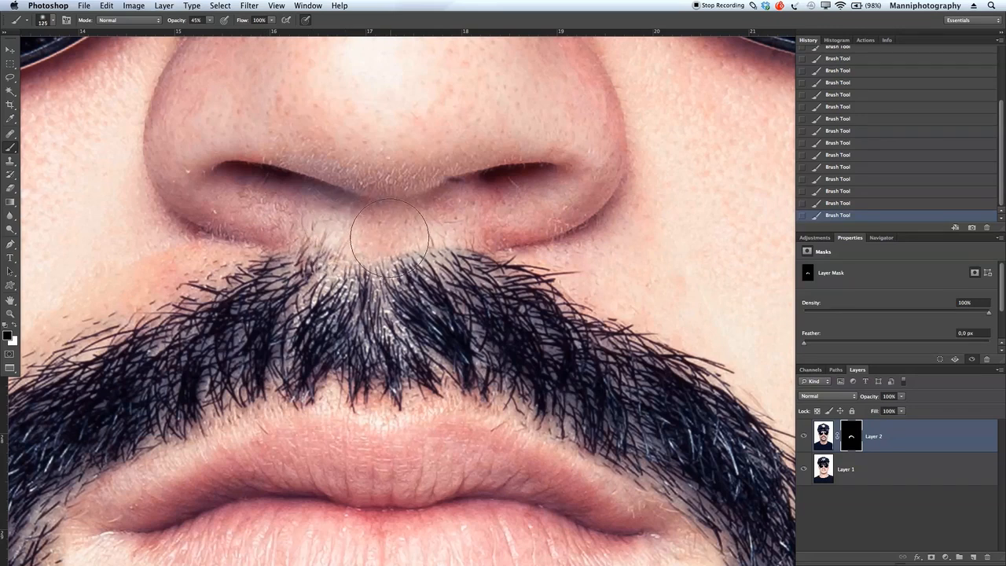
mouse_move(371, 201)
mouse_down()
mouse_move(380, 200)
mouse_move(383, 233)
mouse_move(369, 460)
mouse_move(393, 328)
mouse_move(390, 196)
mouse_move(386, 209)
mouse_up()
key(bracketleft)
key(bracketleft)
key(bracketleft)
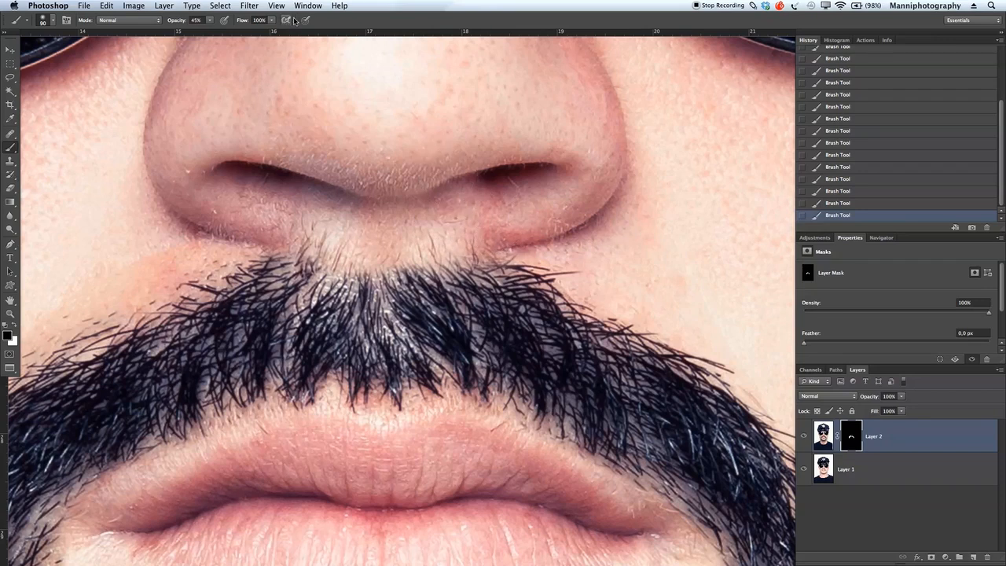
- Mask out the surplus Layer 2 skin and stubble along the upper edge of the mustache's left half with smaller tips
drag(359, 213, 555, 141)
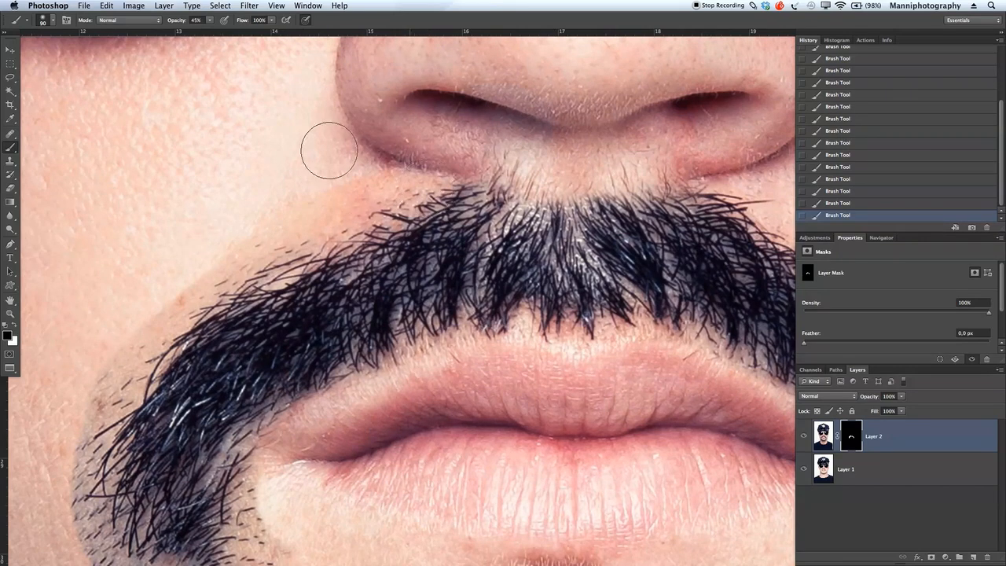
key(bracketleft)
key(bracketleft)
key(bracketleft)
key(bracketleft)
key(bracketleft)
key(bracketleft)
key(bracketleft)
drag(270, 231, 301, 232)
scroll(301, 233, left, 5)
scroll(302, 233, down, 1)
key(bracketleft)
key(bracketleft)
mouse_move(370, 262)
mouse_down()
mouse_move(288, 357)
mouse_move(323, 334)
mouse_move(275, 409)
mouse_move(263, 475)
mouse_move(310, 462)
mouse_move(303, 482)
mouse_move(468, 355)
mouse_up()
- Mask out the stubble around and below the mustache's left end, tracing the hair tips with a fine brush
key(bracketleft)
key(bracketleft)
key(bracketleft)
key(bracketleft)
key(bracketright)
mouse_move(464, 377)
mouse_down()
mouse_move(493, 399)
mouse_move(521, 373)
mouse_move(493, 364)
mouse_move(595, 328)
mouse_move(617, 235)
mouse_move(589, 319)
mouse_move(548, 373)
mouse_up()
key(bracketright)
key(bracketright)
key(bracketright)
key(bracketright)
key(bracketright)
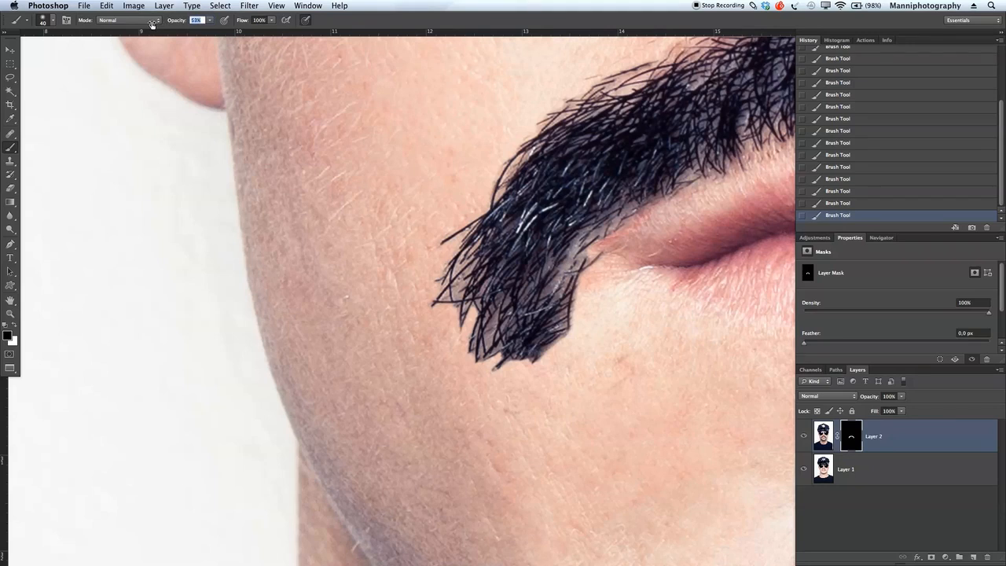
- Lower the brush opacity to 39% and soften the inner edge of the mustache's left end with tips up to 150 px
key(bracketright)
key(bracketright)
key(bracketright)
key(bracketright)
key(bracketright)
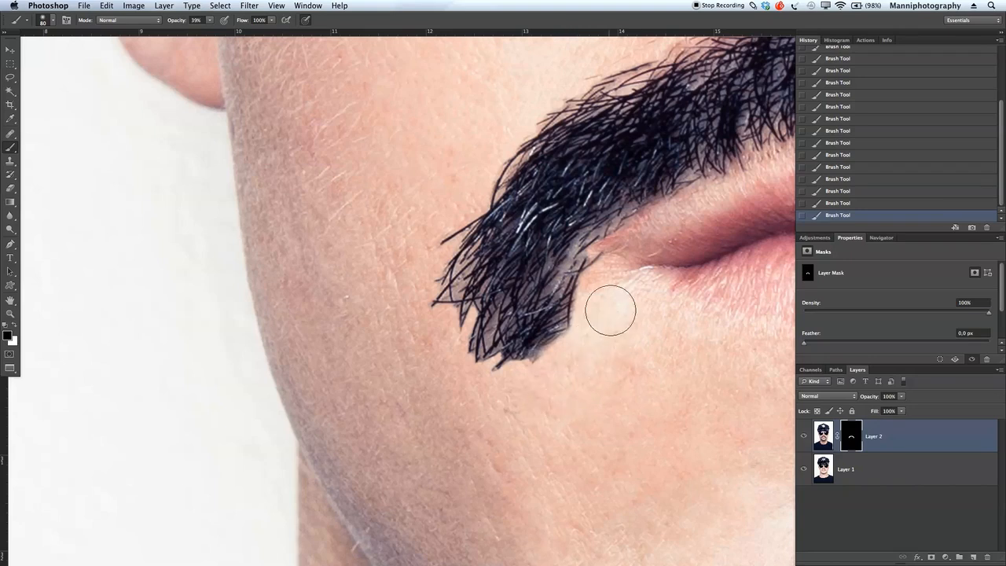
key(bracketright)
key(bracketright)
key(bracketright)
key(bracketright)
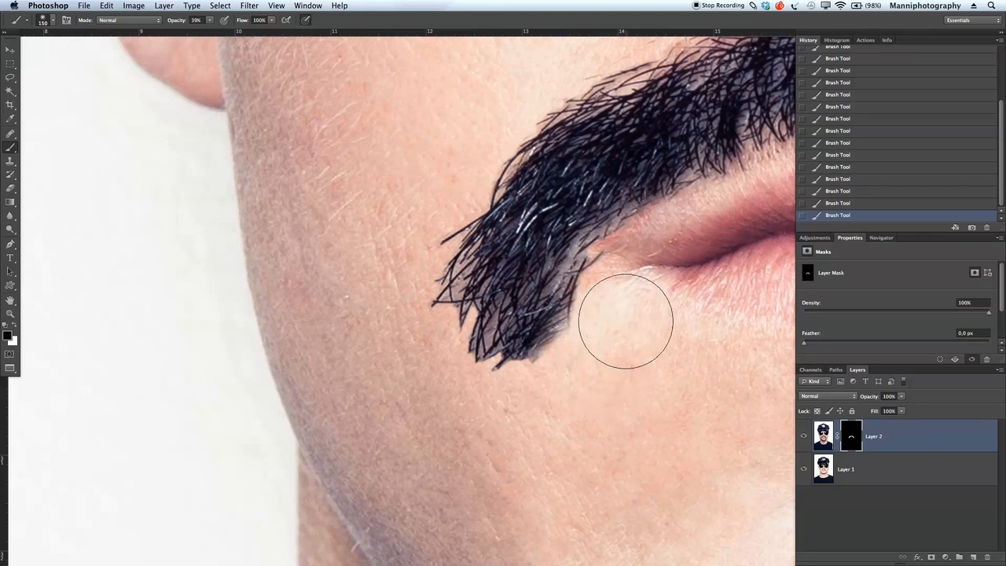
- Reduce the brush to 25 px and thin out the skin between the hairs at the mustache's left tip
key(bracketleft)
key(bracketleft)
key(bracketleft)
key(bracketleft)
key(bracketleft)
key(bracketleft)
key(bracketleft)
key(bracketleft)
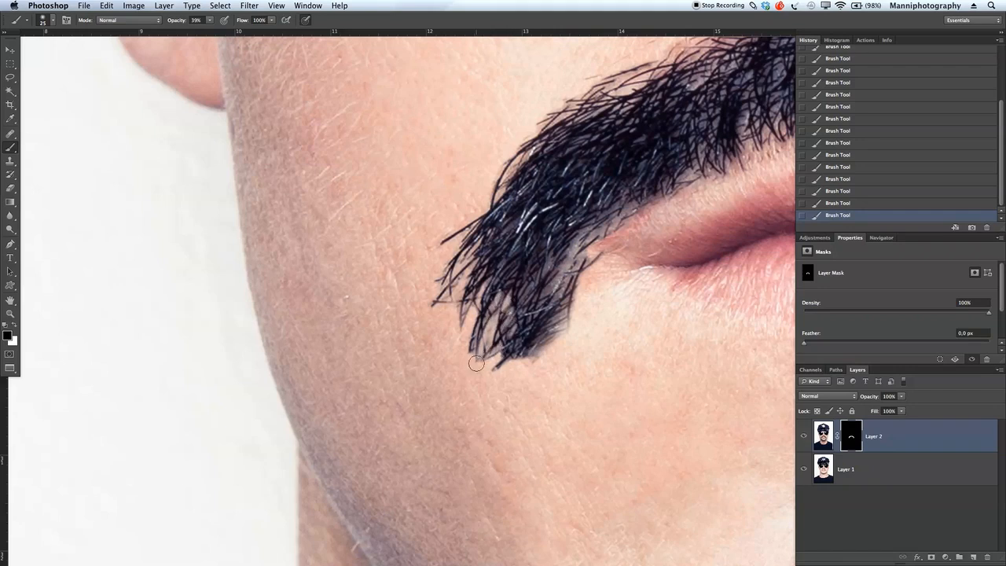
- Fade the gray skin between the hairs along the inner side of the mustache's left end beside the mouth corner
drag(517, 384, 498, 485)
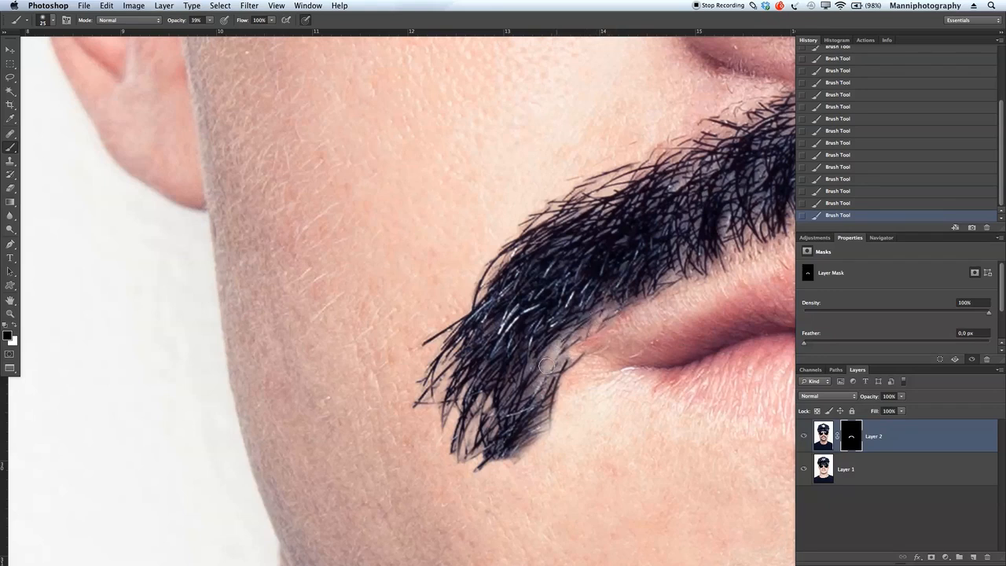
key(bracketleft)
drag(528, 391, 552, 358)
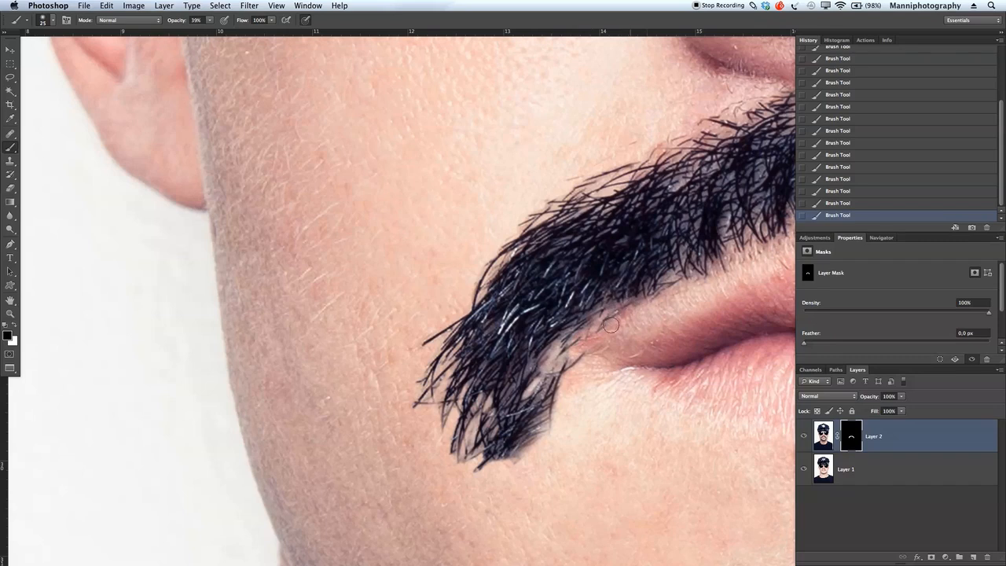
- Thin out the skin between the hairs at the mustache's right tip on the mask with a 20 px brush
drag(622, 315, 553, 266)
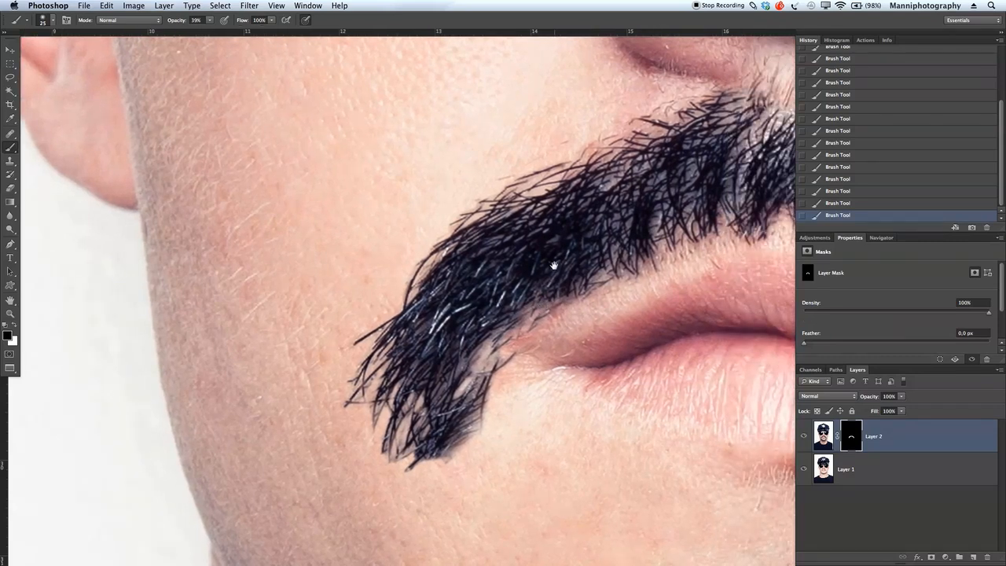
drag(638, 256, 572, 299)
drag(656, 260, 518, 258)
scroll(519, 257, right, 10)
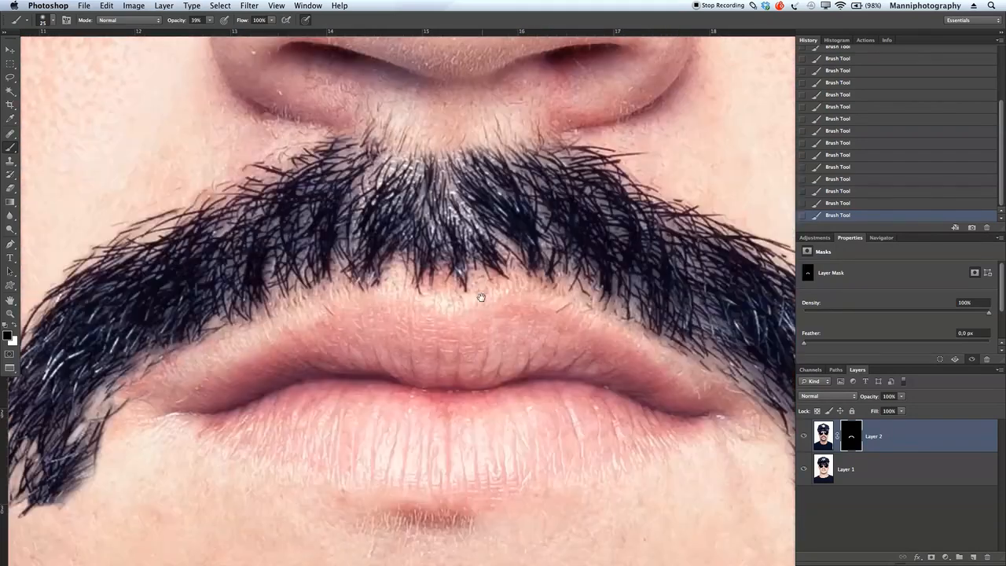
scroll(390, 420, down, 3)
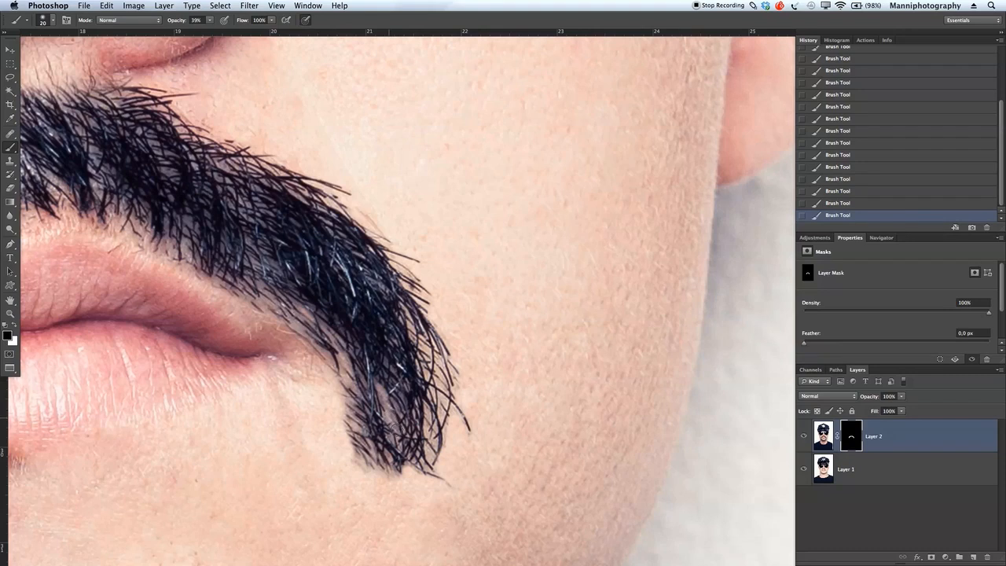
drag(454, 493, 431, 473)
key(bracketright)
- Enlarge the brush to 250 px, soften the mustache's lower ends on the mask, and step back the last brush stroke
drag(281, 155, 359, 206)
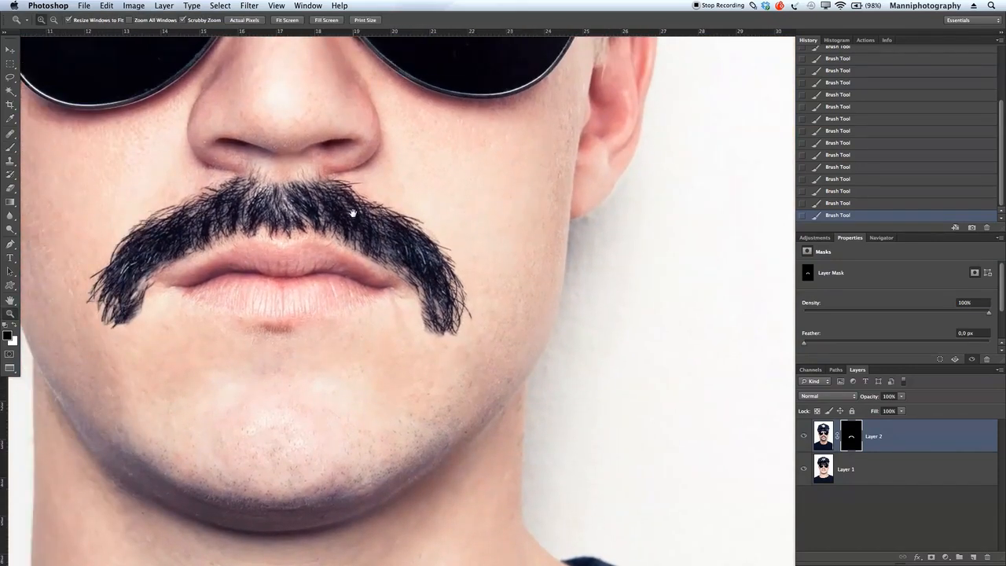
drag(413, 348, 453, 359)
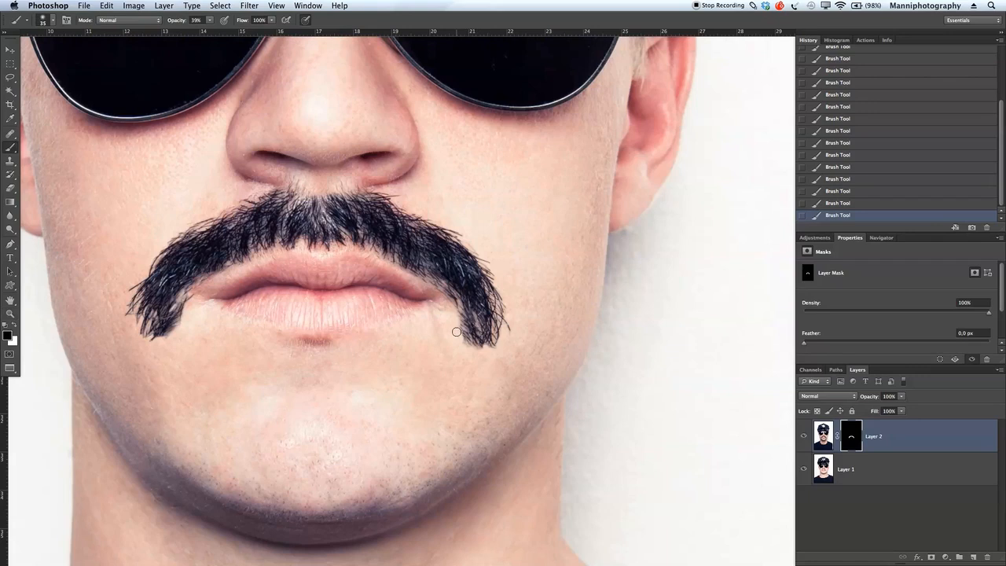
key(bracketright)
key(bracketright)
key(bracketright)
key(bracketright)
key(bracketright)
key(bracketright)
key(bracketright)
key(bracketright)
key(bracketright)
key(bracketright)
key(bracketright)
mouse_move(192, 332)
mouse_down()
mouse_move(202, 330)
mouse_move(196, 341)
mouse_move(198, 327)
mouse_up()
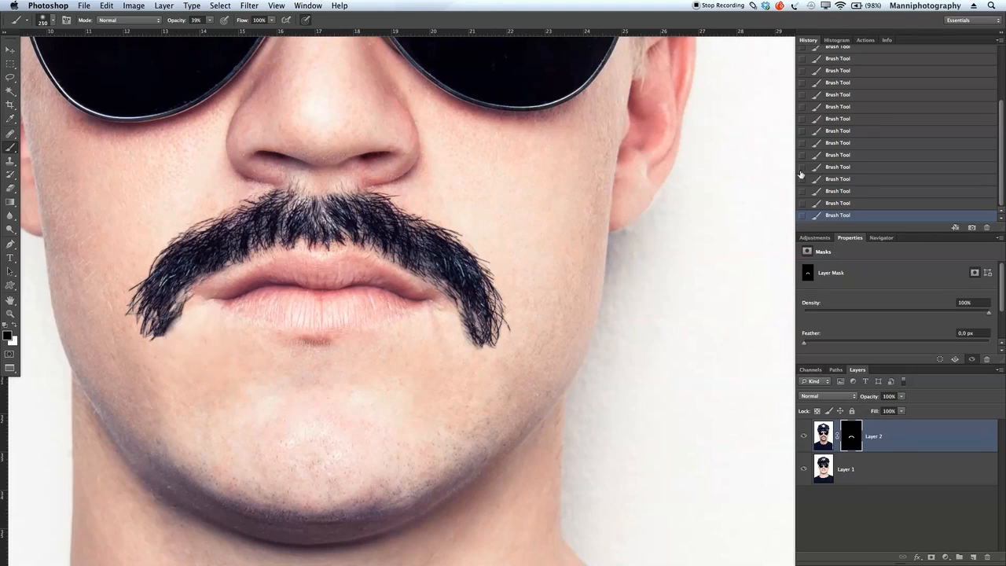
click(883, 202)
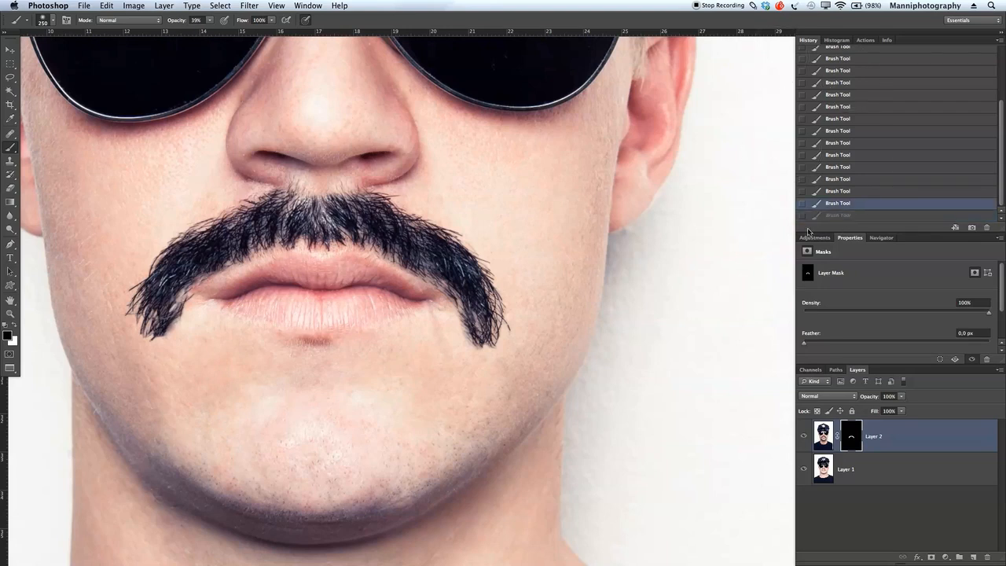
- Reduce the brush to 200 px and soften the lower edge of the mustache's left end on Layer 2's mask
key(bracketleft)
click(185, 334)
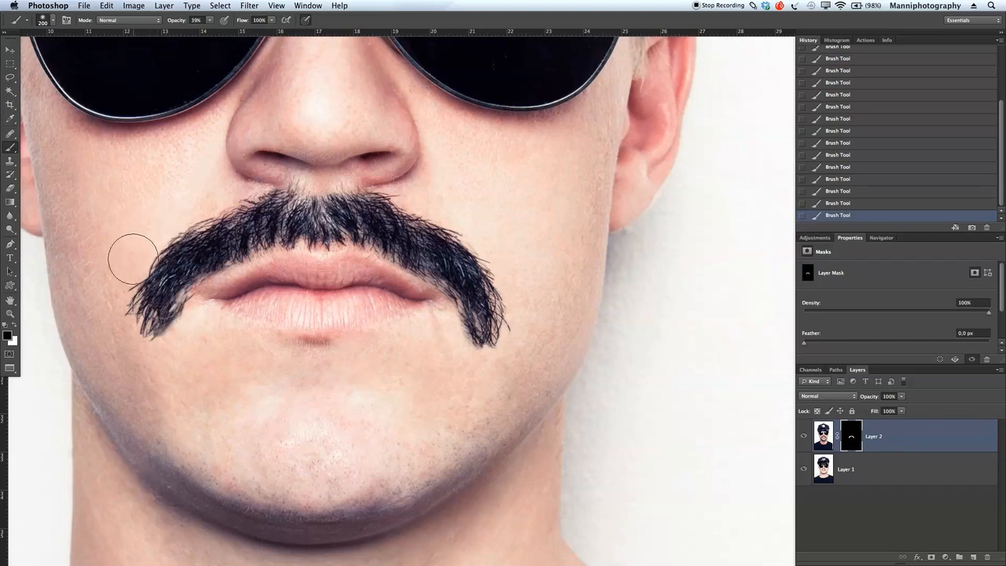
drag(291, 259, 409, 265)
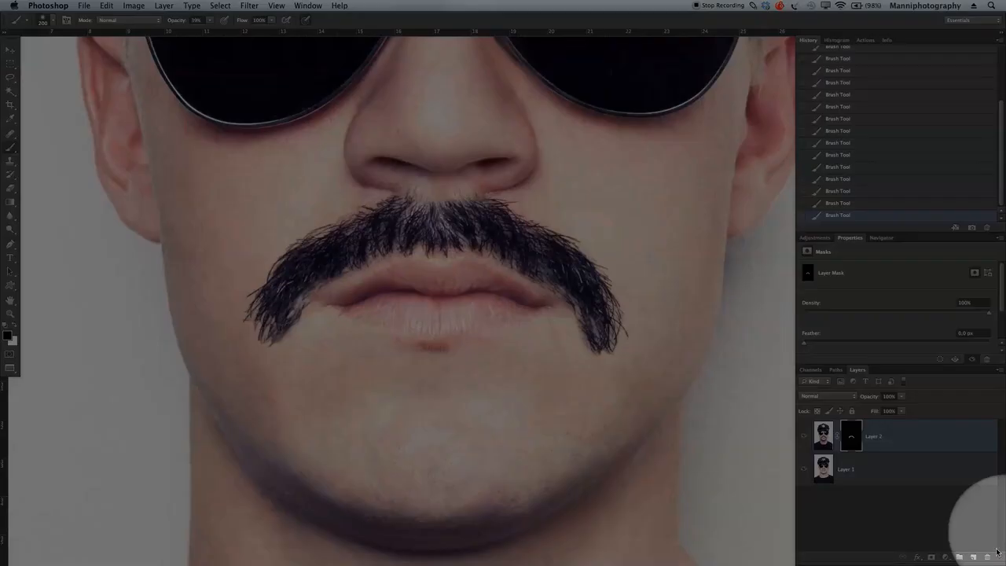
- Add a new layer above Layer 2 and raise the brush opacity to 100%
click(973, 557)
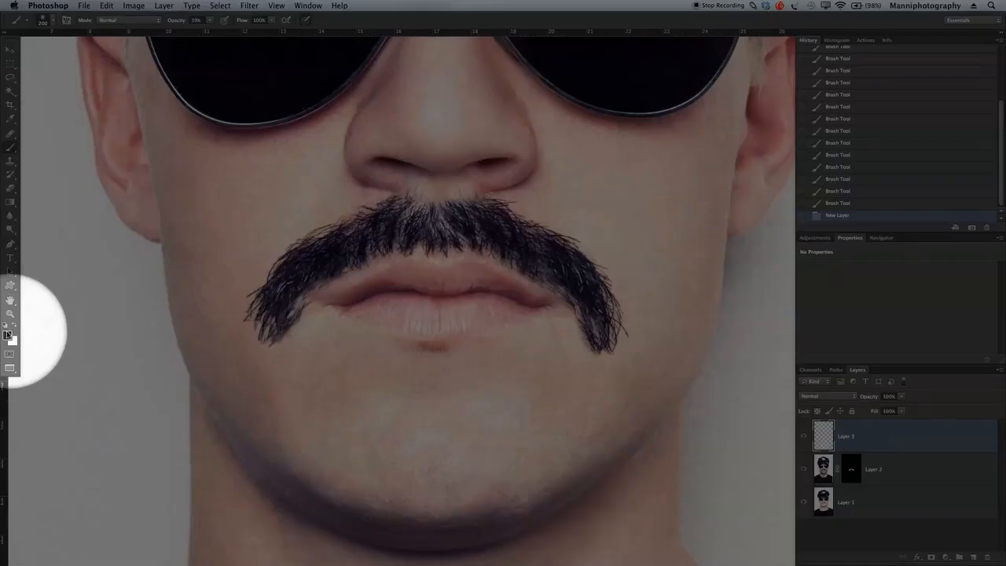
click(7, 335)
key(Return)
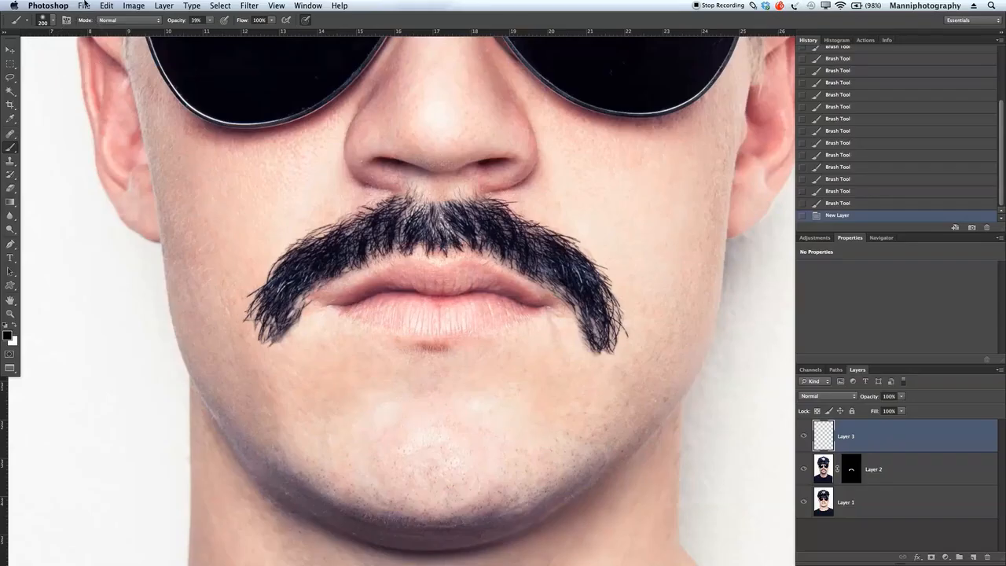
drag(179, 21, 257, 20)
- Paint several thin test hairs and one thick comparison stroke on the white background beside the face
drag(92, 292, 91, 410)
mouse_move(100, 297)
mouse_down()
mouse_move(100, 391)
mouse_move(111, 407)
mouse_up()
mouse_move(121, 332)
mouse_down()
mouse_move(120, 401)
mouse_move(143, 407)
mouse_up()
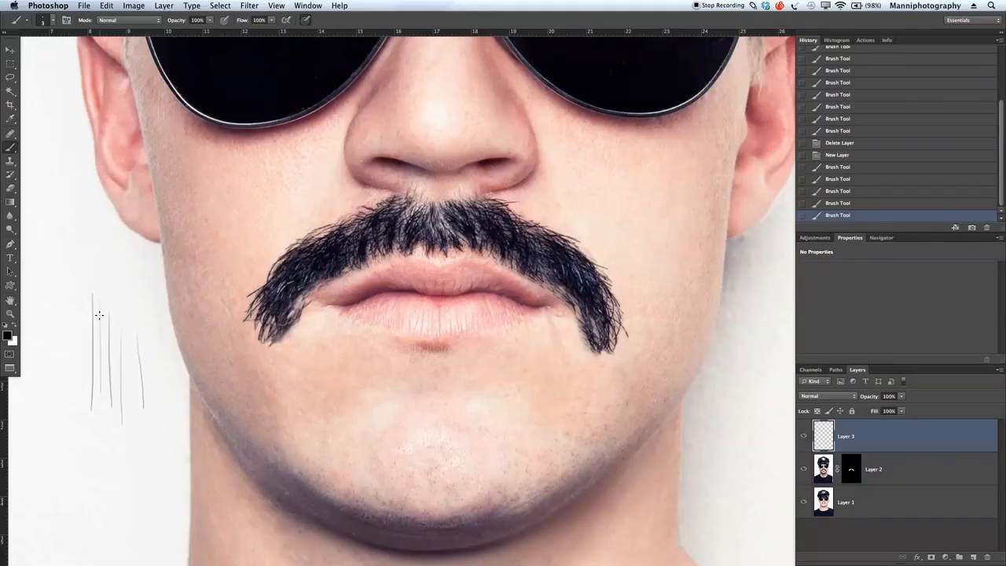
key(bracketright)
key(bracketright)
drag(74, 281, 73, 418)
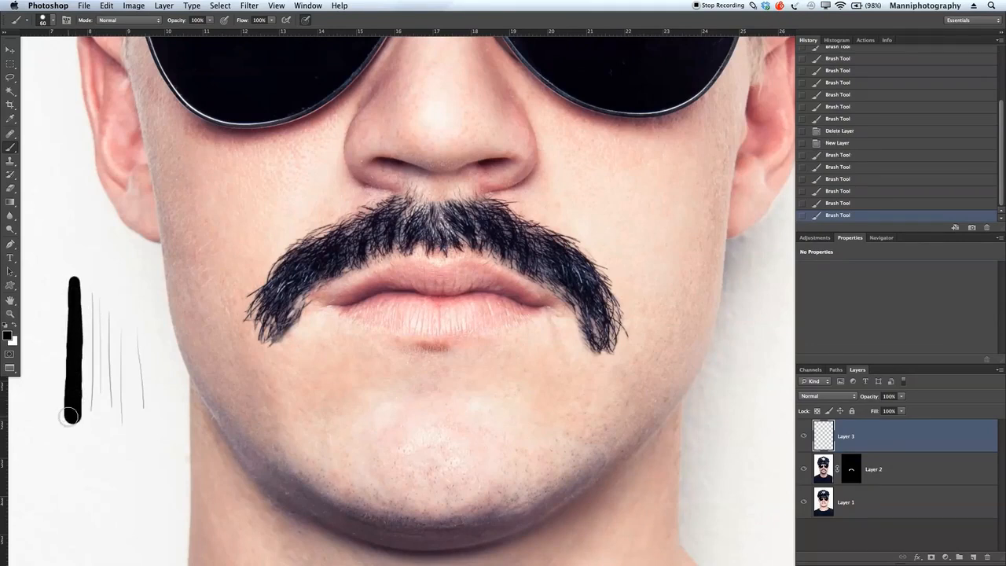
- Reduce the brush again and paint a cluster of thin, tapering test hairs beside the jaw
key(bracketleft)
key(bracketleft)
drag(122, 294, 126, 420)
drag(145, 363, 139, 453)
mouse_move(133, 334)
mouse_down()
mouse_move(126, 444)
mouse_move(136, 468)
mouse_up()
drag(147, 363, 137, 472)
drag(149, 407, 139, 493)
mouse_move(155, 424)
mouse_down()
mouse_move(142, 449)
mouse_move(161, 419)
mouse_move(165, 501)
mouse_up()
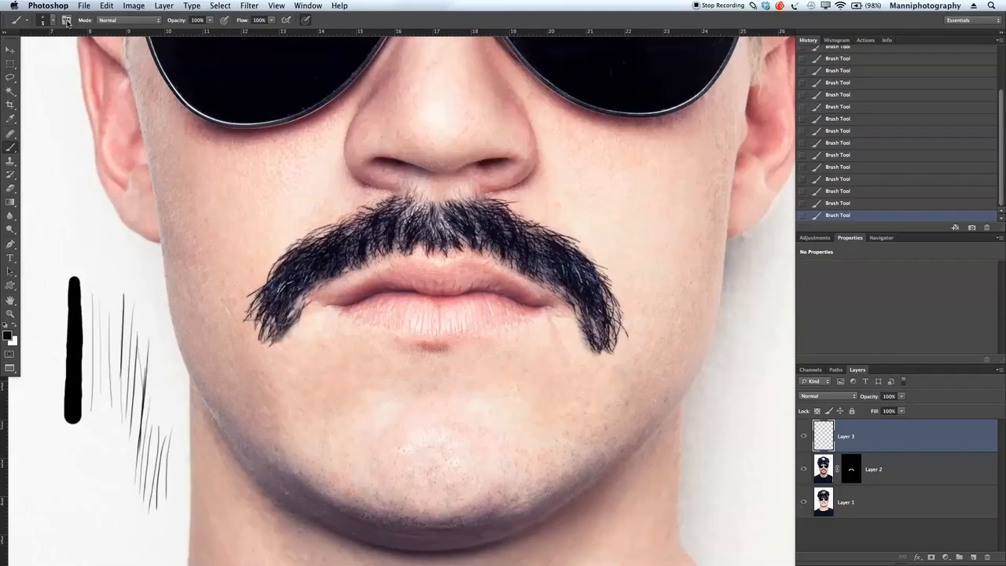
- Try a Minimum Diameter of 100% in the brush's Shape Dynamics and return it to 0%
click(66, 19)
drag(569, 53, 535, 56)
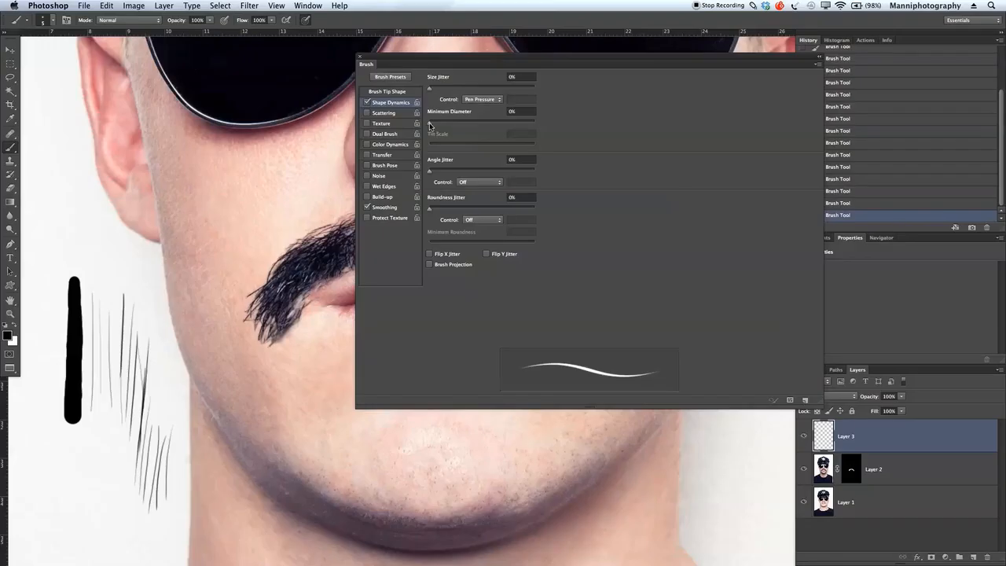
drag(429, 124, 540, 121)
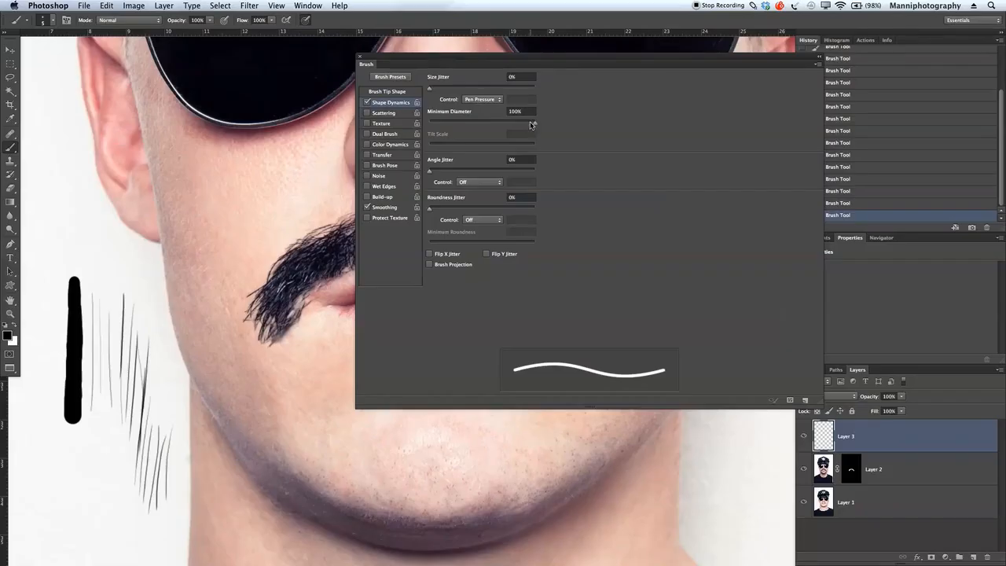
click(436, 124)
drag(436, 128, 422, 132)
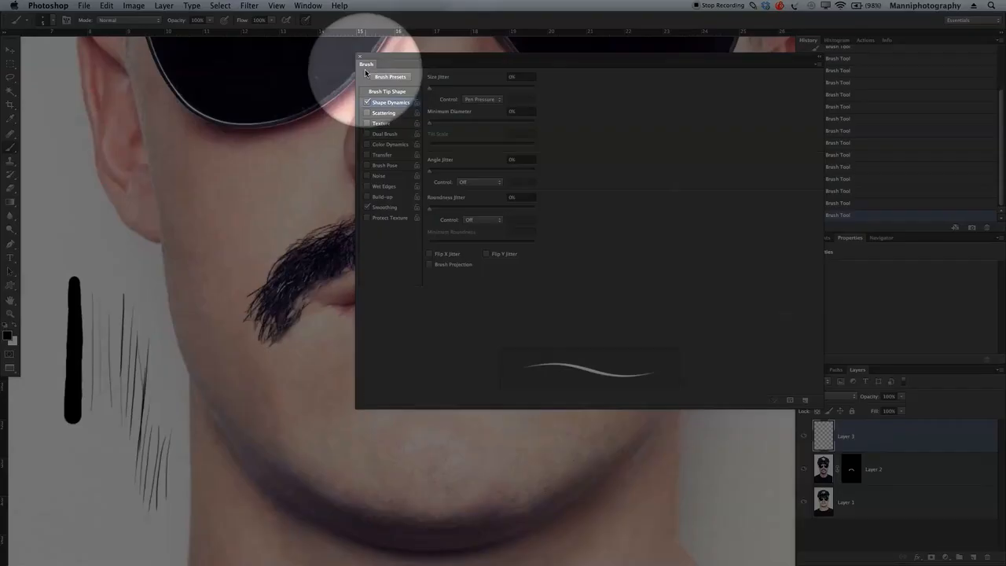
click(358, 56)
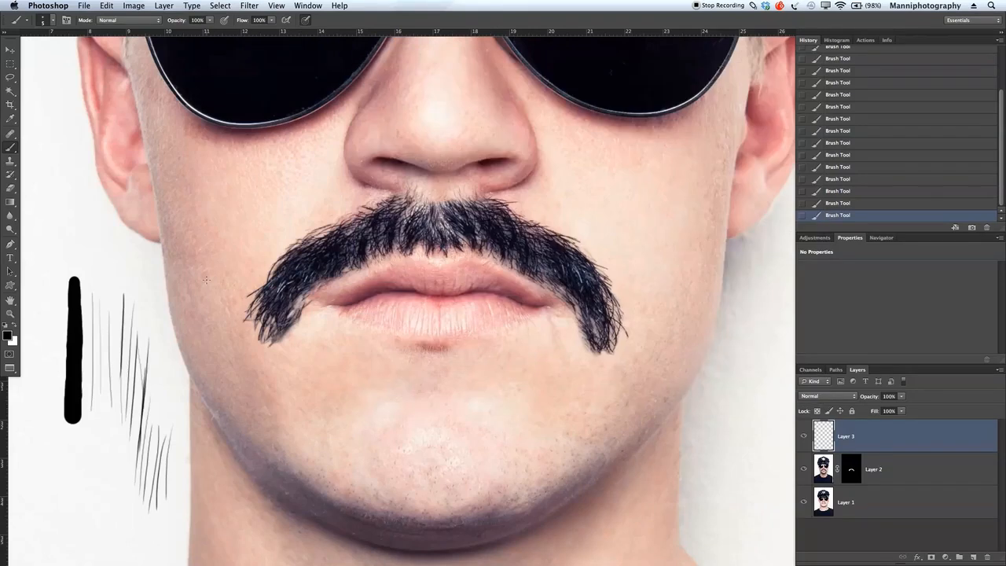
- Paint a few test hairs on the cheek beside the mustache's left end and delete the test layer
mouse_move(224, 259)
mouse_down()
mouse_move(205, 341)
mouse_move(218, 360)
mouse_move(234, 350)
mouse_up()
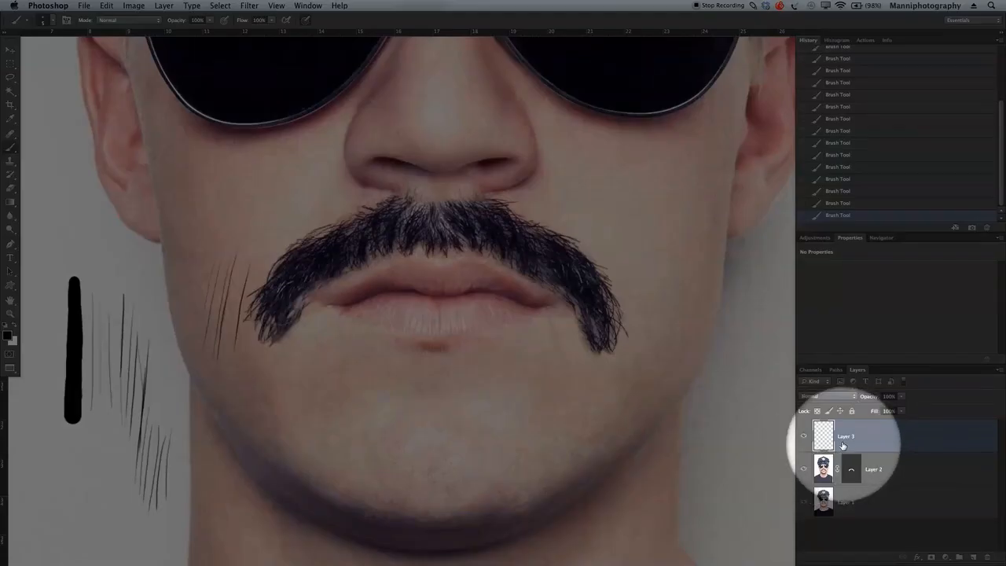
key(BackSpace)
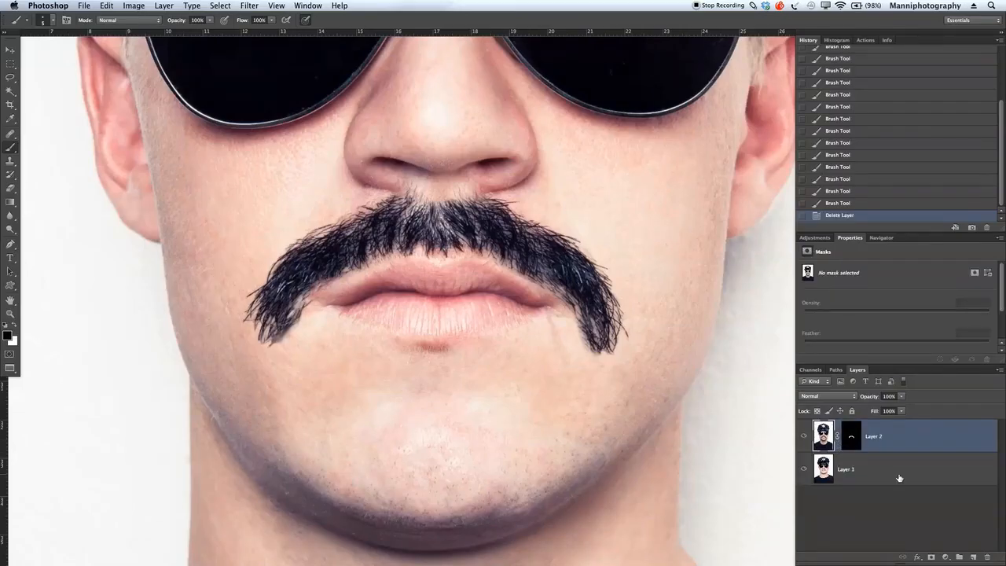
- Add a fresh empty layer above Layer 2 and open the foreground color picker
click(969, 556)
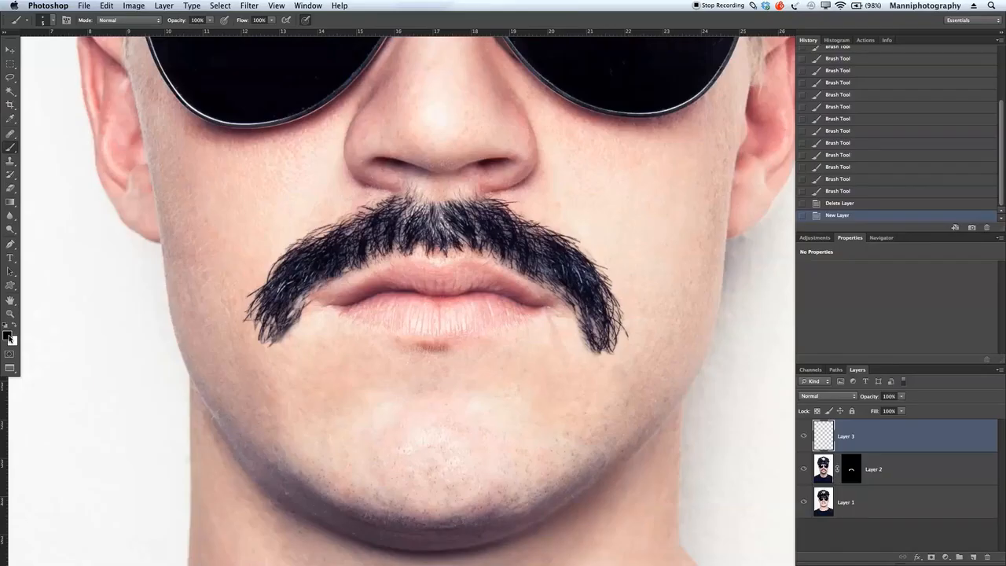
click(9, 336)
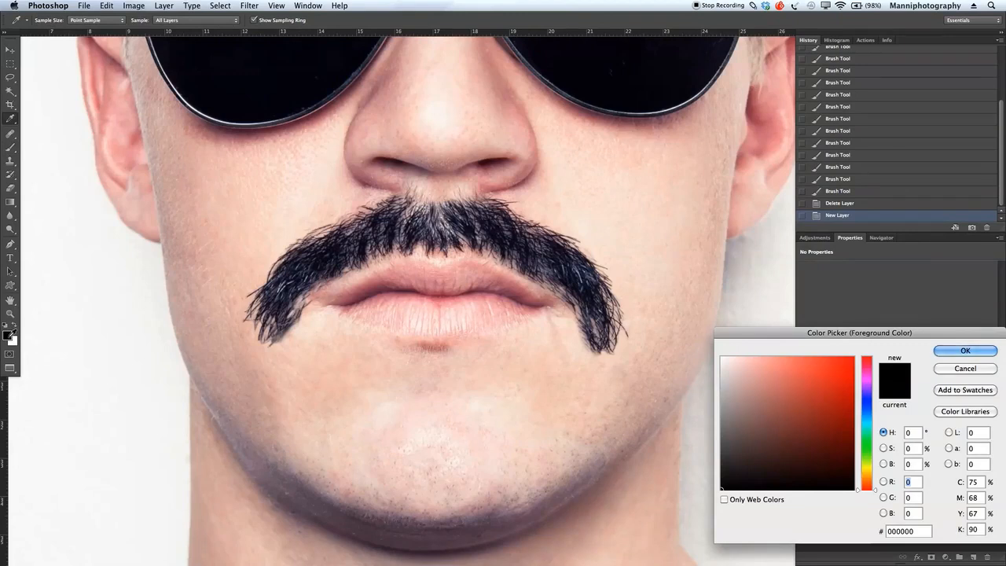